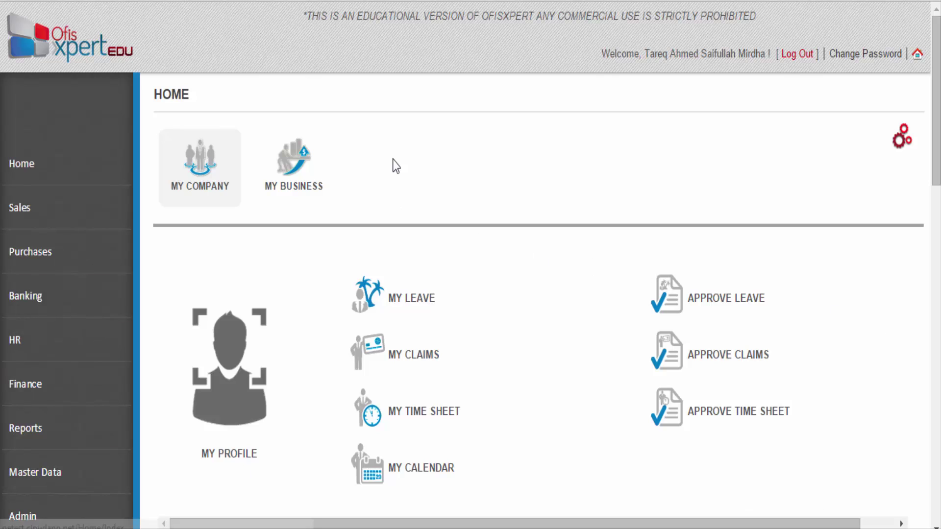
- Open the Sales section to begin a new quotation for Perwira Conquest (M) Sdn Bhd
left_click(16, 208)
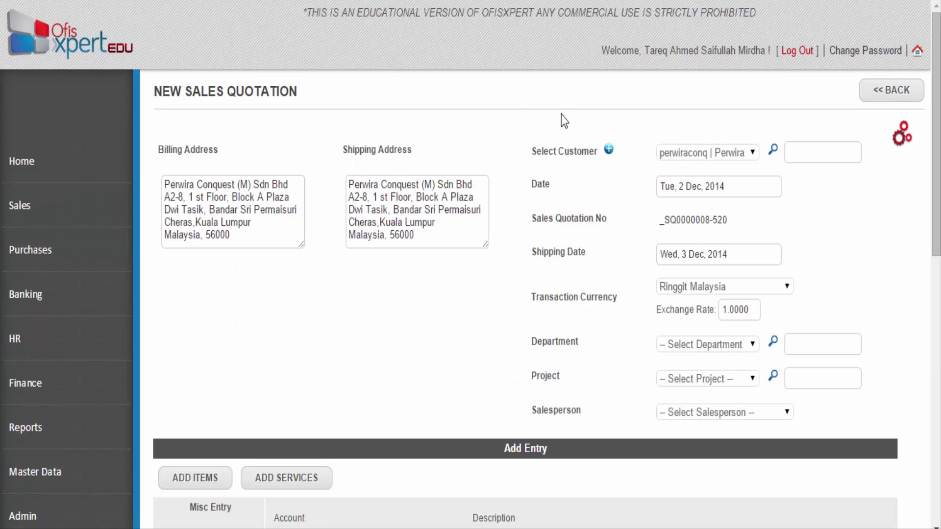
- Select perwiraconq (Perwira Conquest) as the quotation's customer
left_click(706, 153)
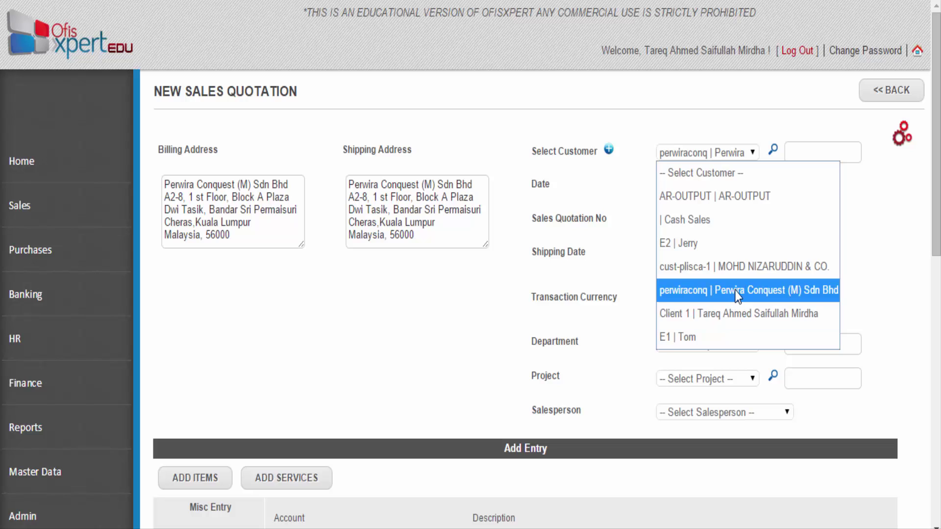
left_click(725, 151)
left_click(750, 154)
left_click(816, 289)
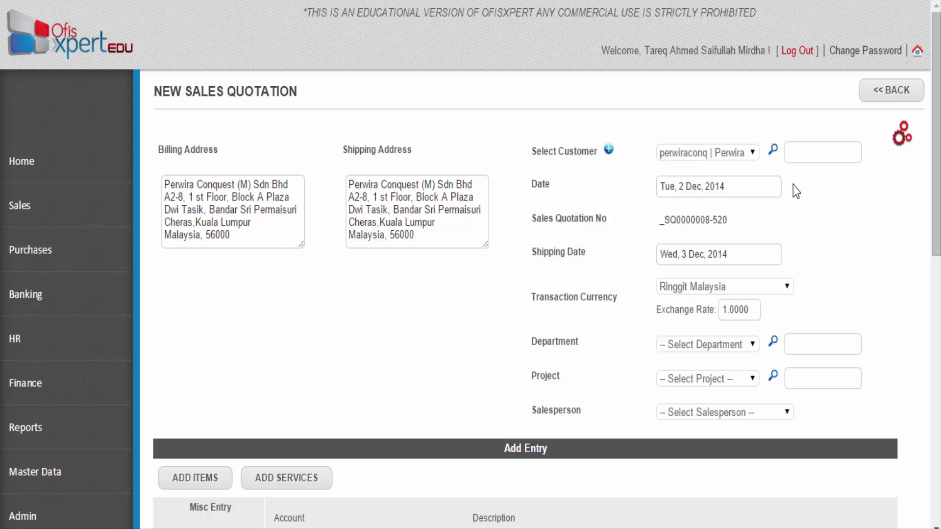
- Set the quotation date to 2 Dec 2014 and the shipping date to 3 Dec 2014
left_click(722, 190)
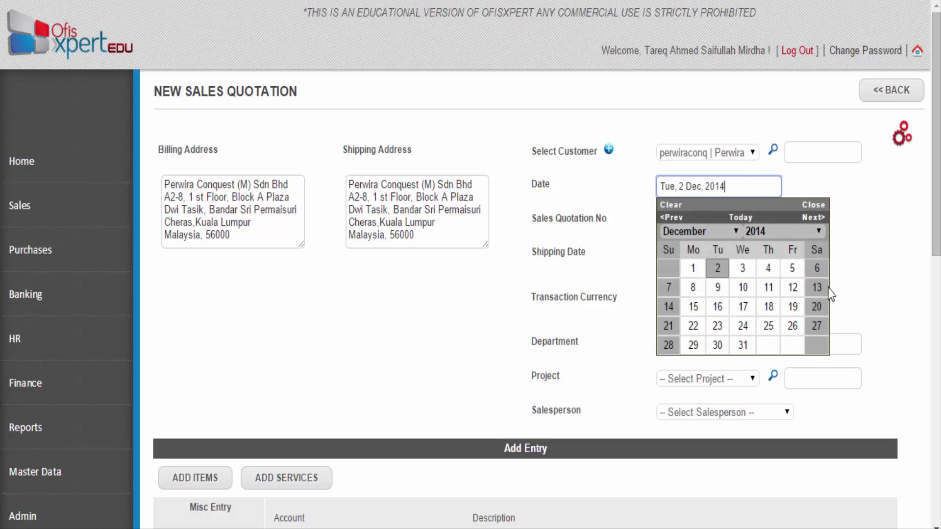
left_click(718, 268)
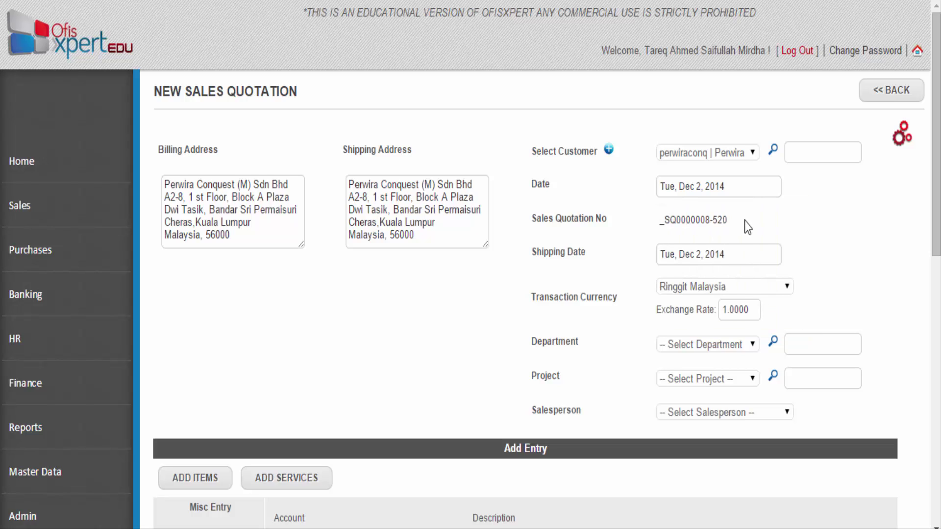
left_click_drag(745, 222, 650, 222)
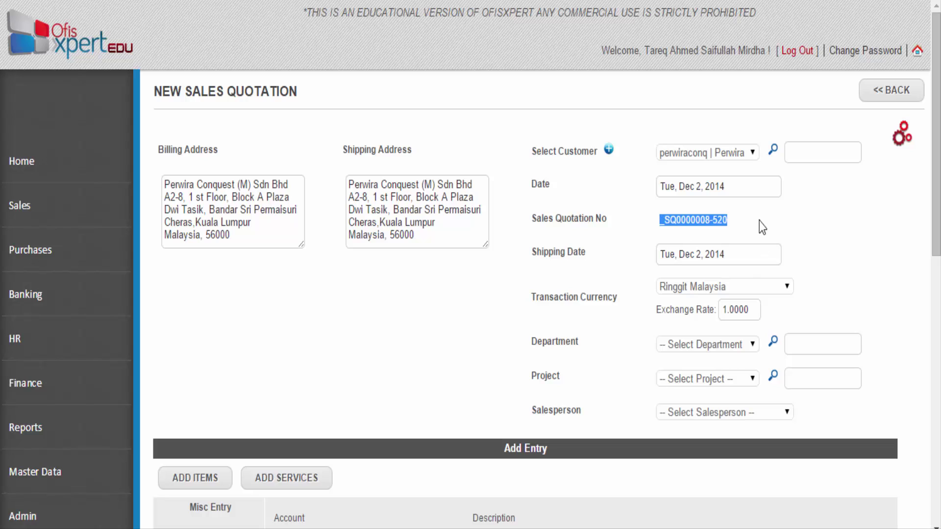
left_click(725, 253)
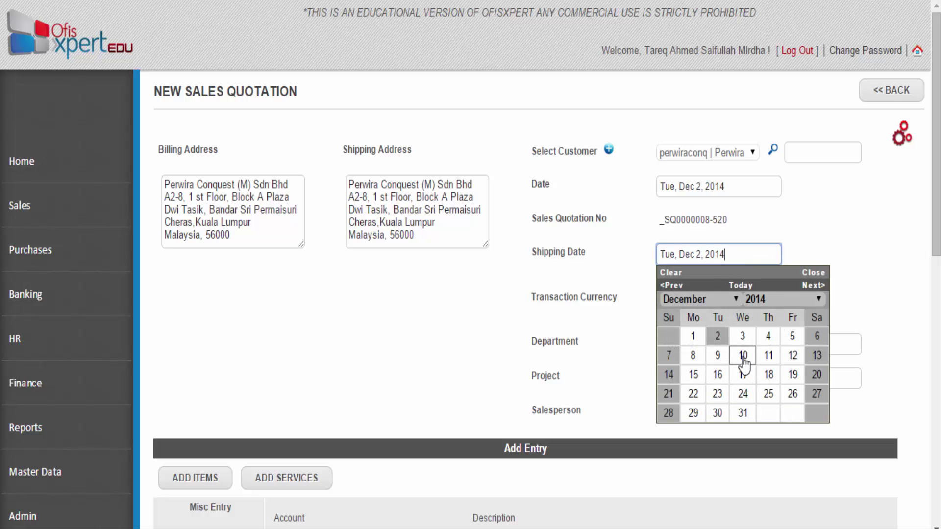
left_click(742, 336)
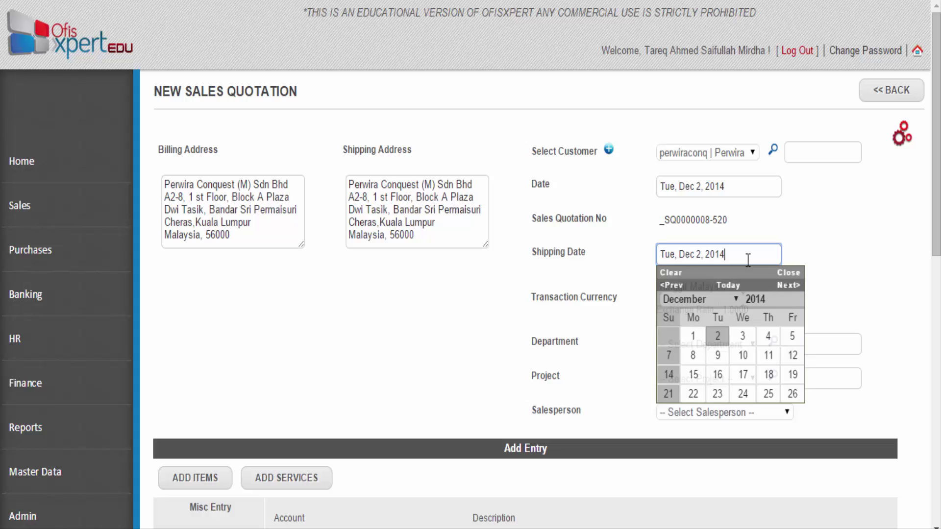
left_click(742, 337)
left_click(739, 346)
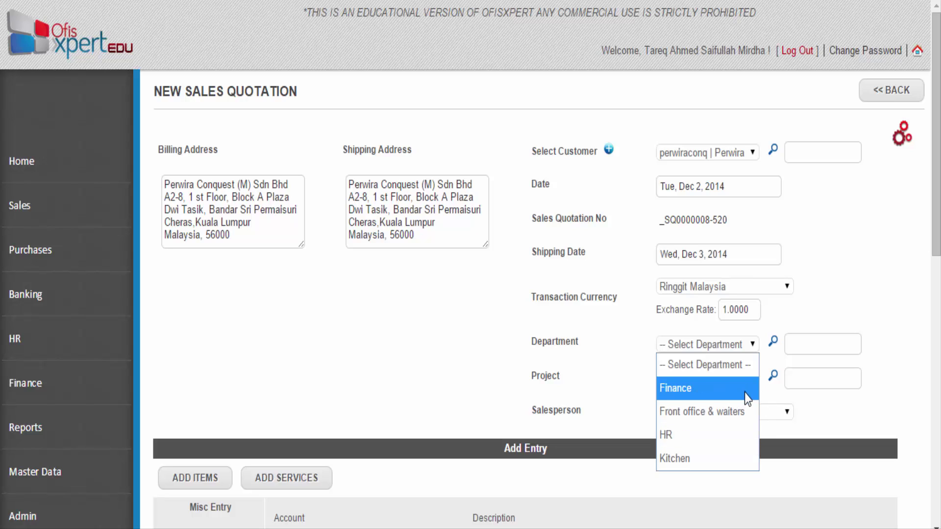
- Leave Department and Project blank and pick a salesperson for the quotation
left_click(755, 344)
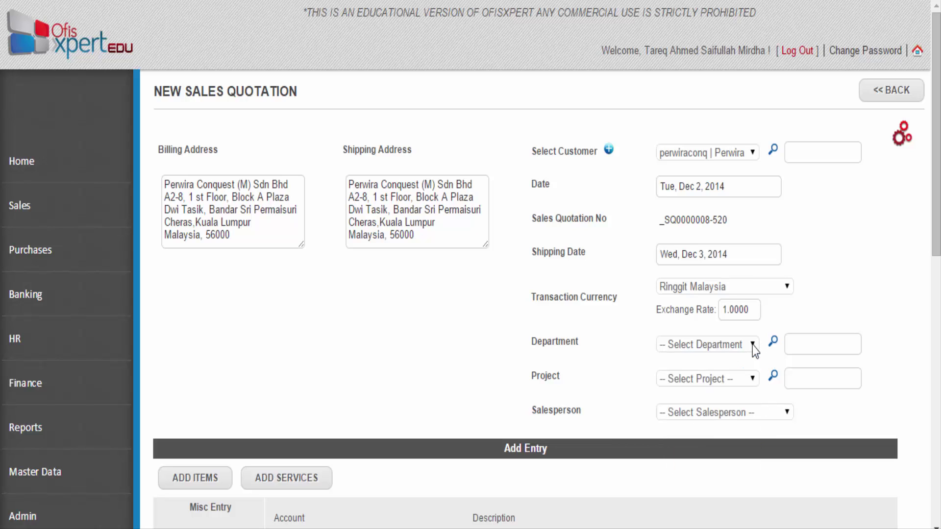
left_click(750, 380)
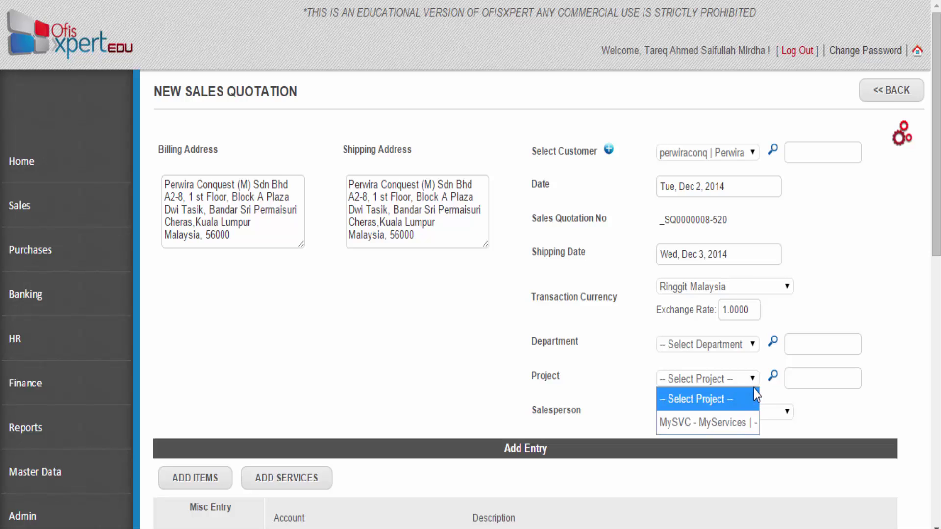
left_click(756, 381)
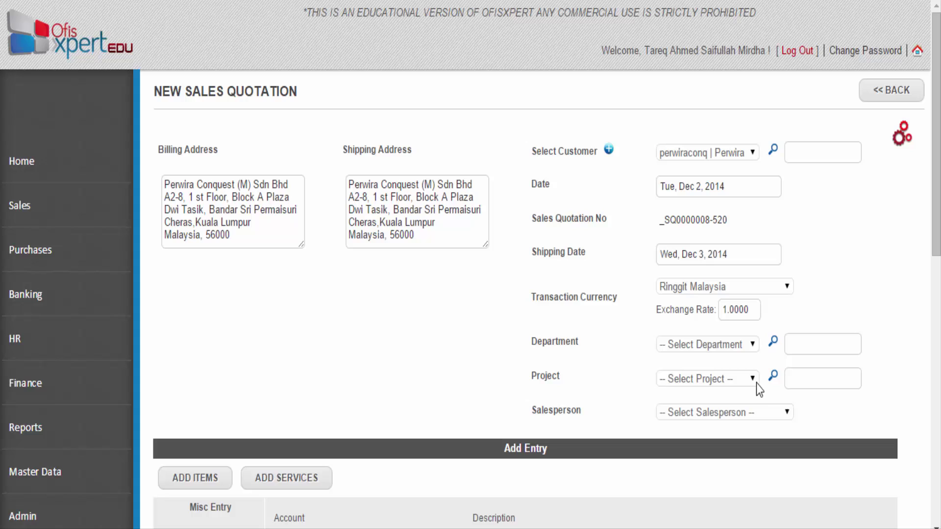
left_click(784, 414)
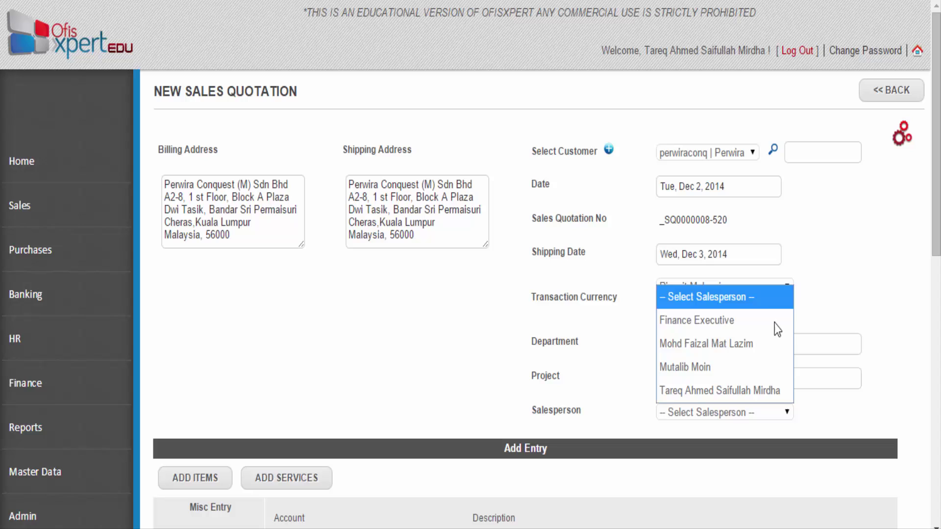
left_click(760, 385)
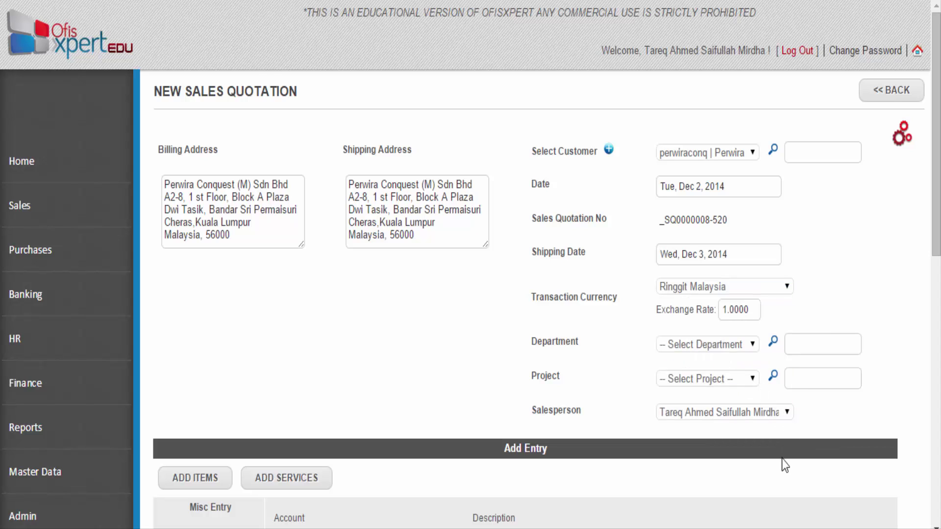
- Add the Steak (I3) stock item to the quotation's entry table
scroll(771, 471, "down", 2)
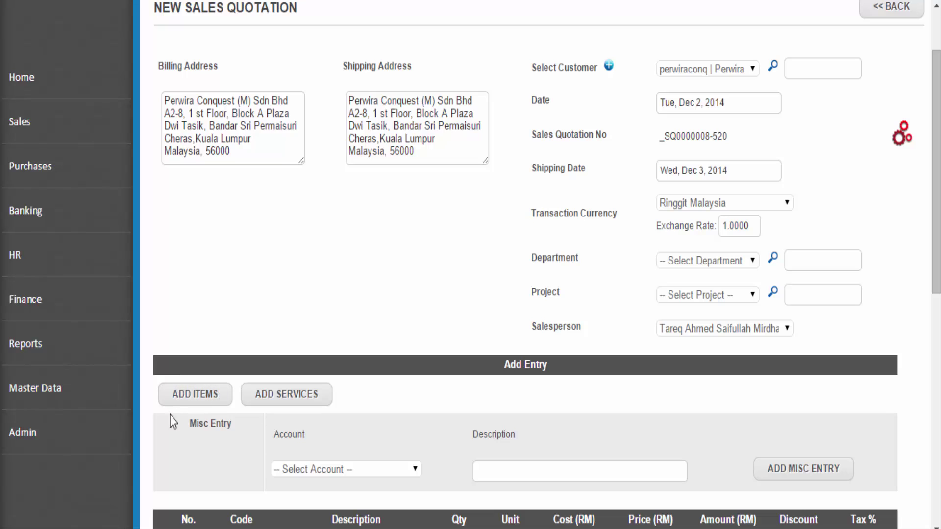
left_click(199, 400)
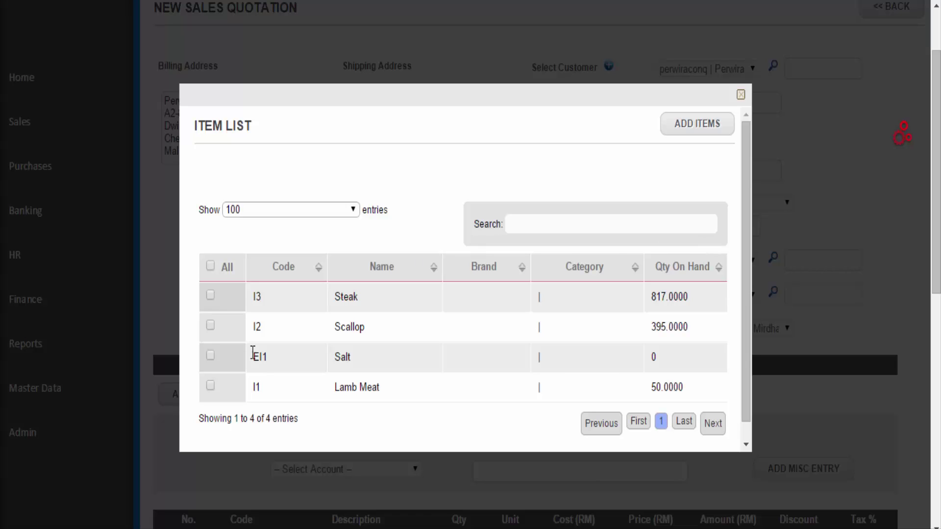
left_click(210, 295)
left_click(696, 131)
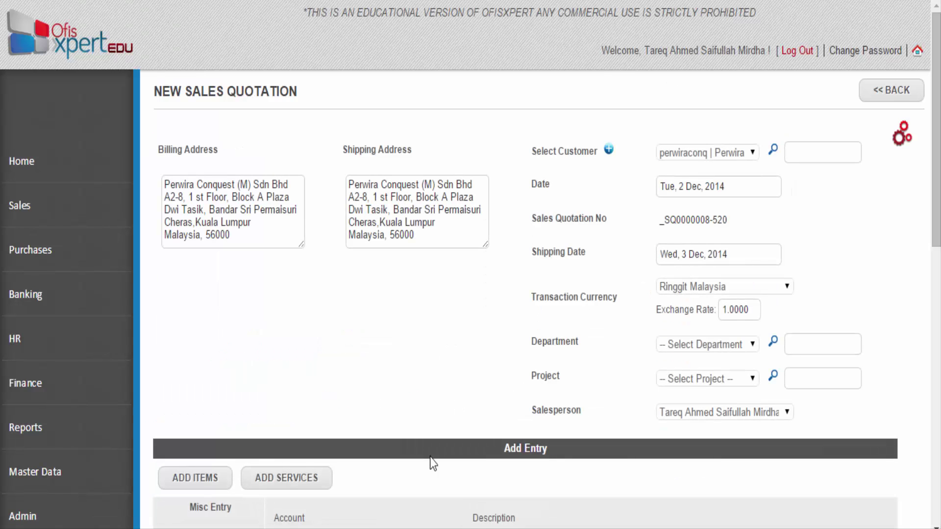
- Add a Service-Input-TX line from the Services List, then close the list
scroll(431, 441, "down", 3)
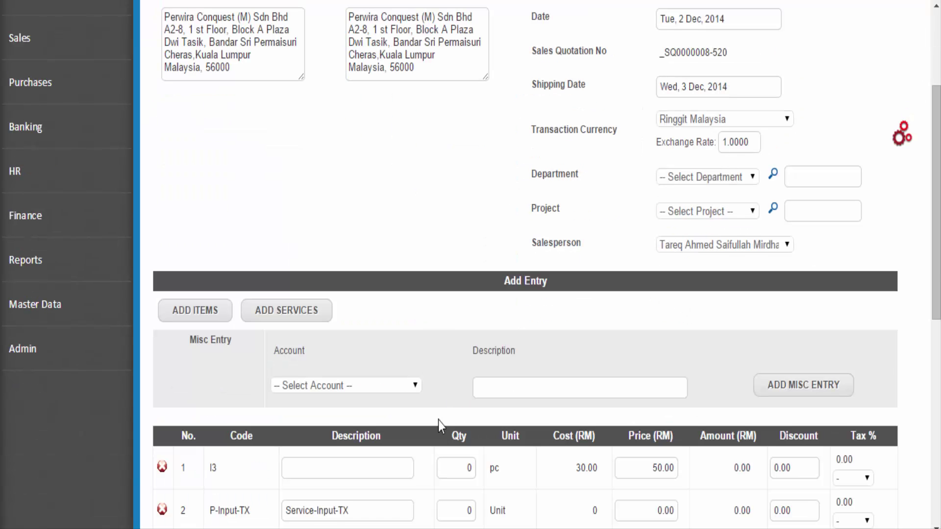
left_click(319, 324)
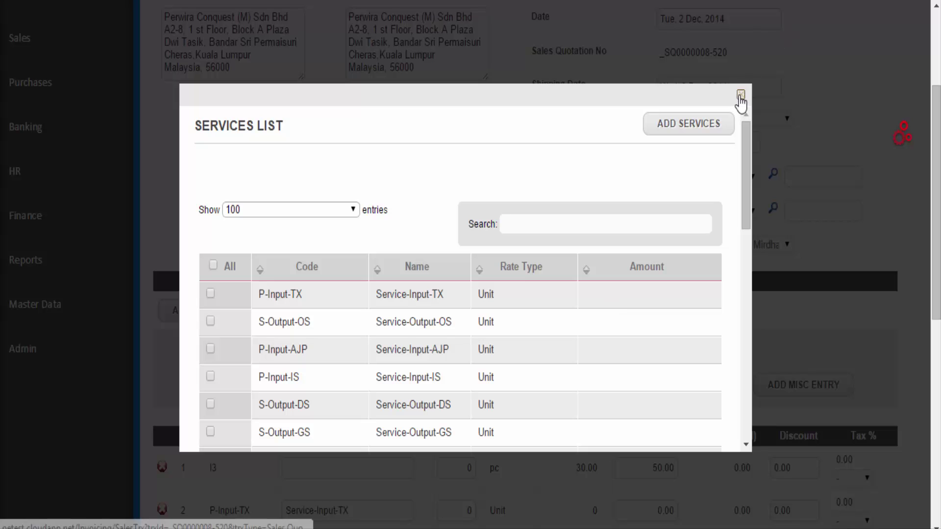
left_click(740, 95)
scroll(458, 378, "down", 3)
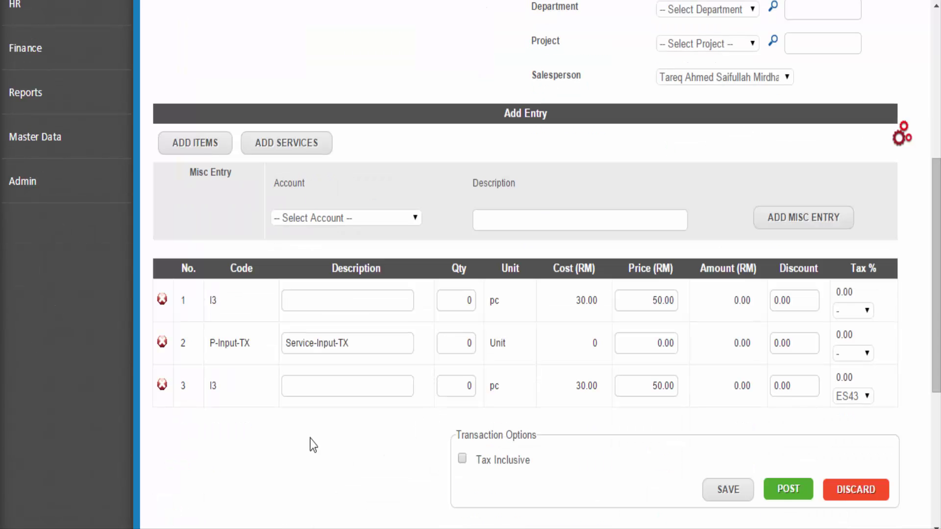
scroll(401, 443, "down", 2)
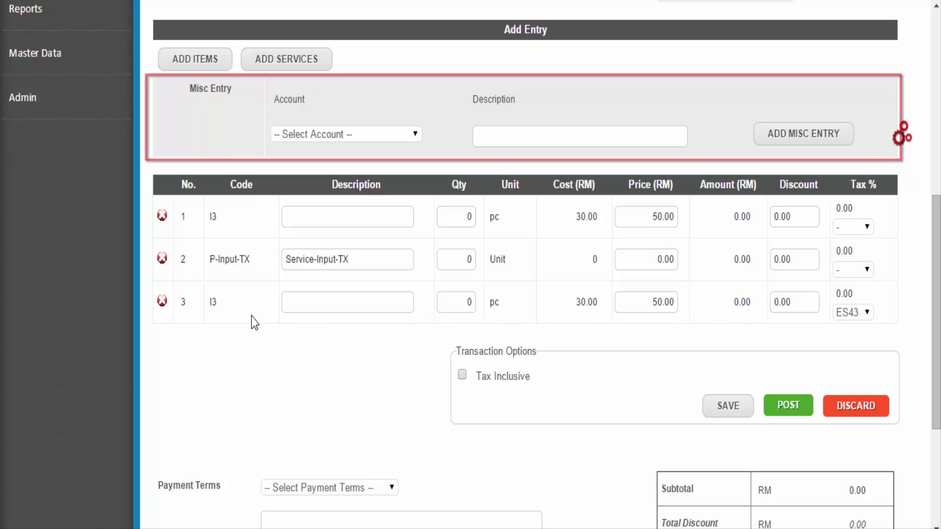
- Delete the extra third line, leaving Steak at 100 pc and Chefs training at 1 Unit
left_click(162, 301)
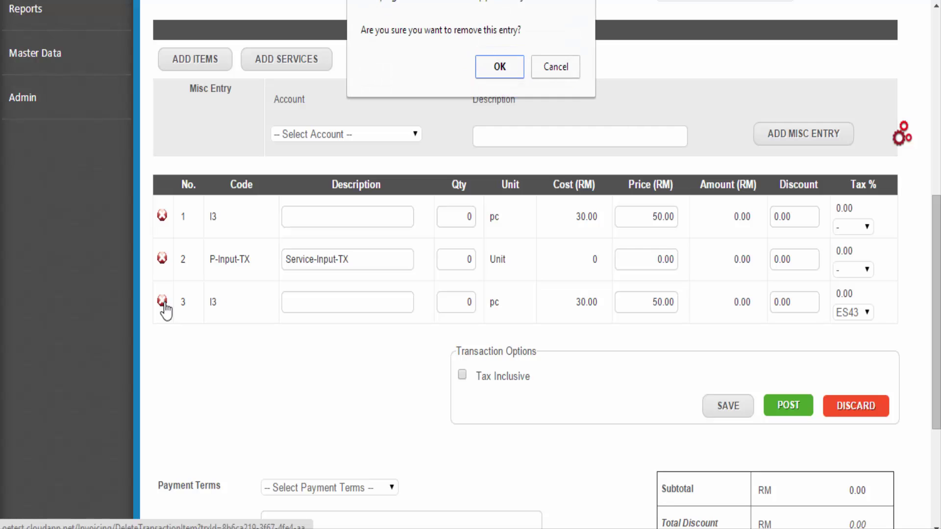
left_click(521, 66)
scroll(333, 421, "down", 5)
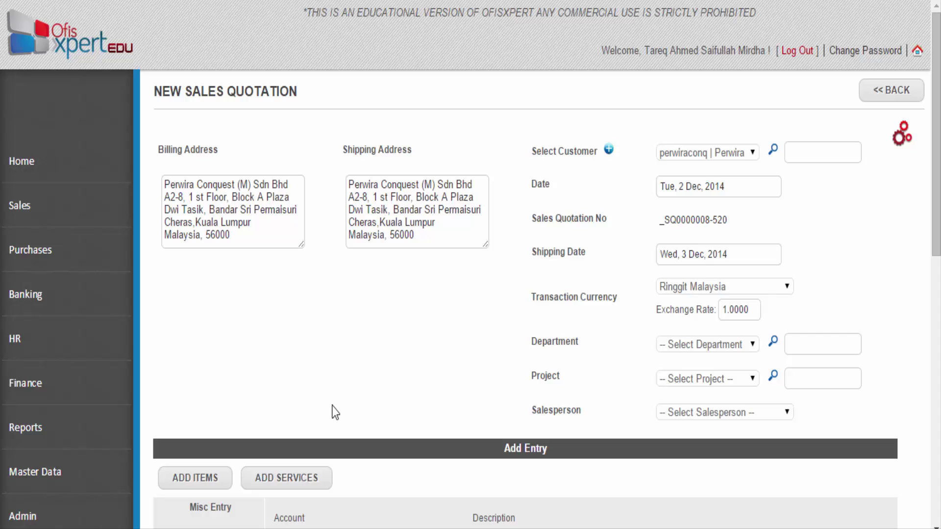
scroll(410, 419, "down", 8)
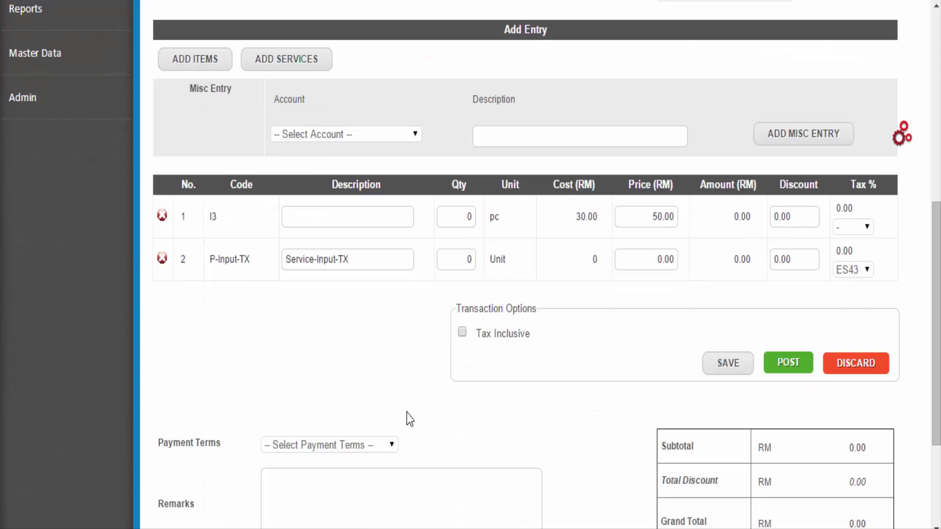
left_click(453, 221)
type("1")
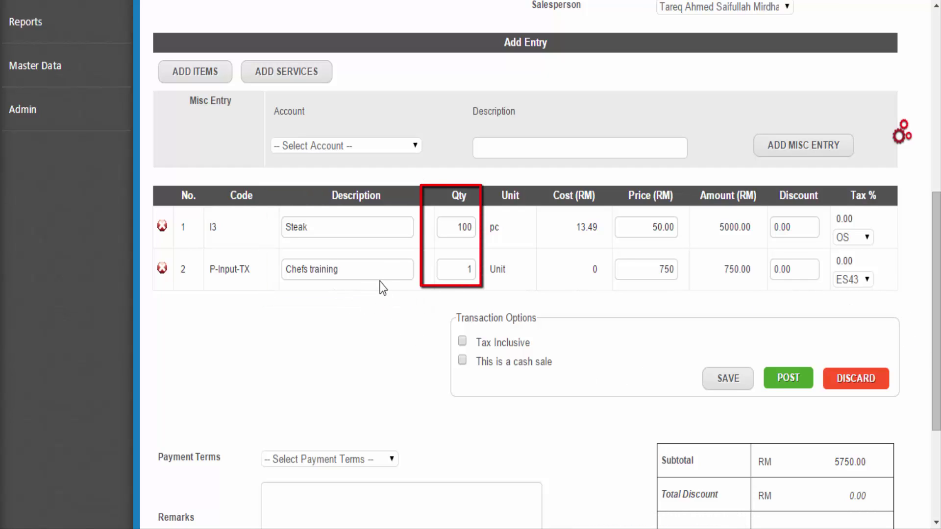
- Check the line values: quantities 100 and 1, Steak cost 13.49, price 50.00, amount 5000.00
left_click(384, 267)
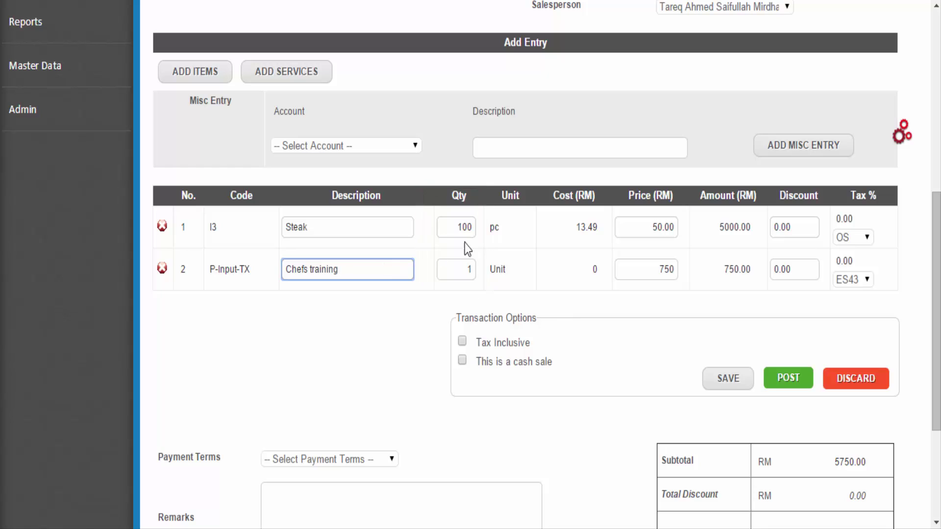
left_click_drag(452, 227, 482, 230)
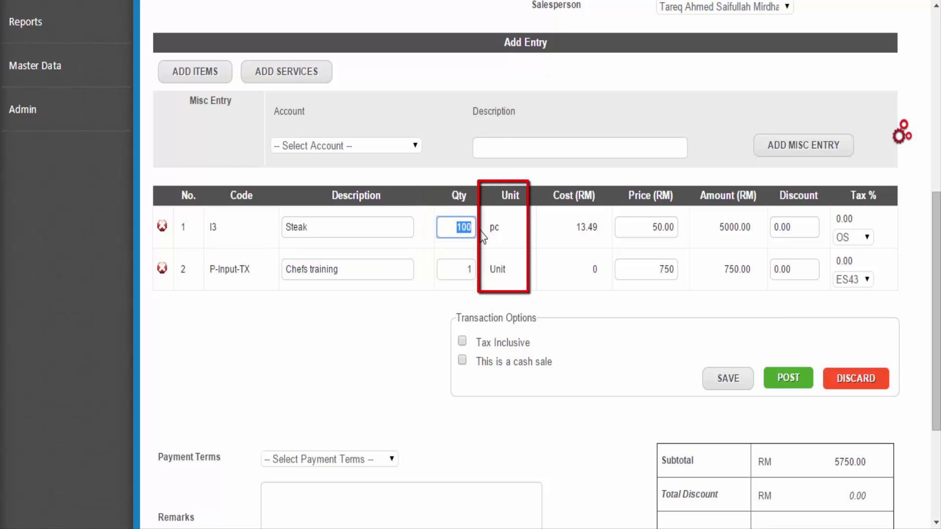
left_click_drag(461, 270, 479, 270)
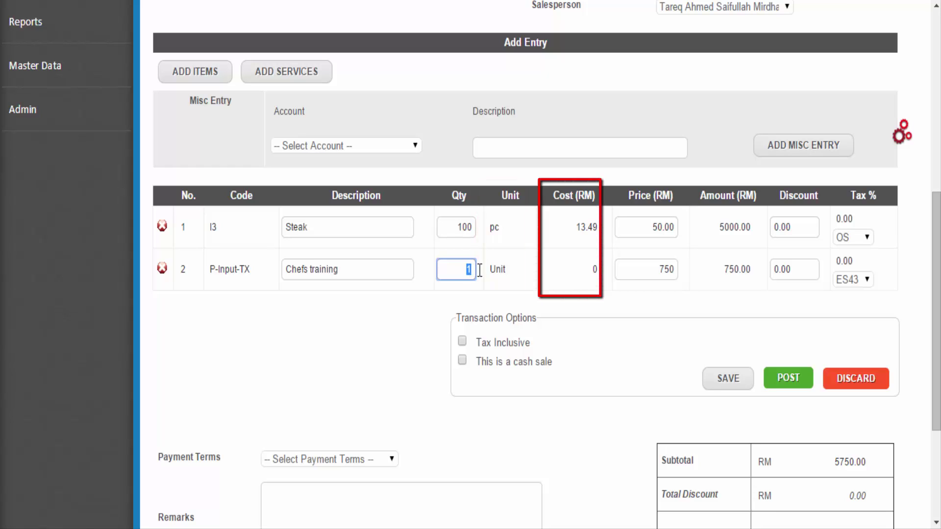
left_click(661, 303)
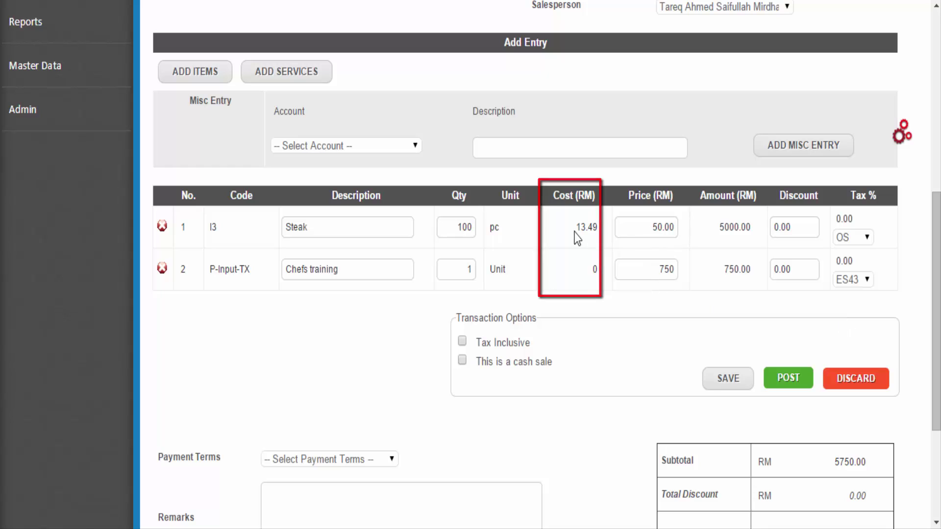
left_click_drag(575, 229, 597, 227)
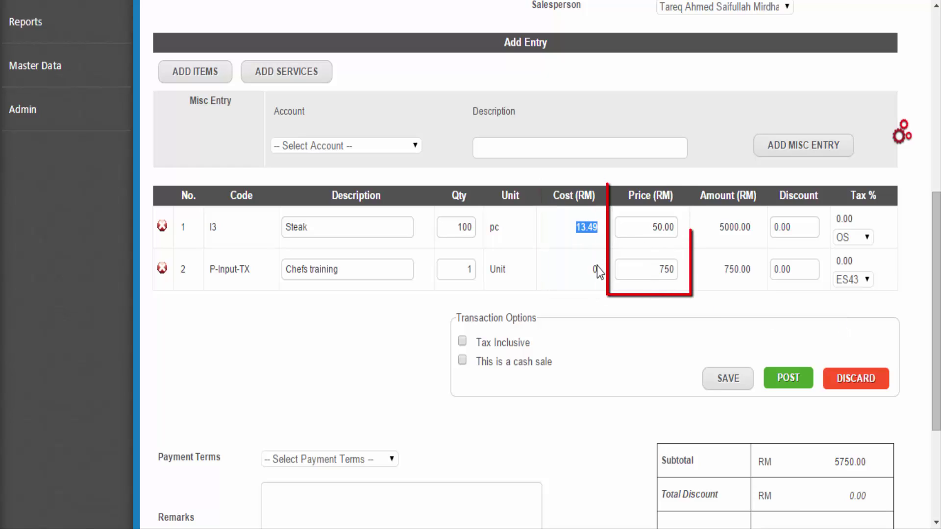
left_click(595, 300)
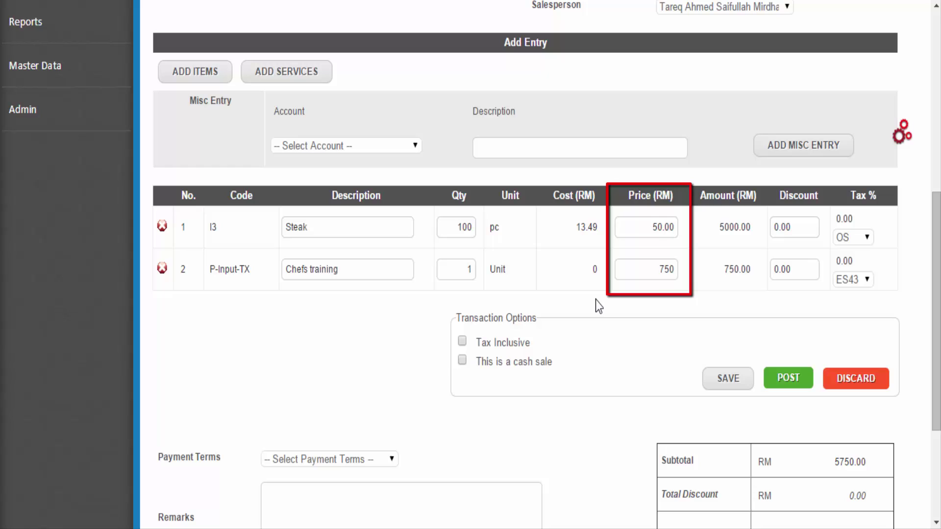
double_click(642, 230)
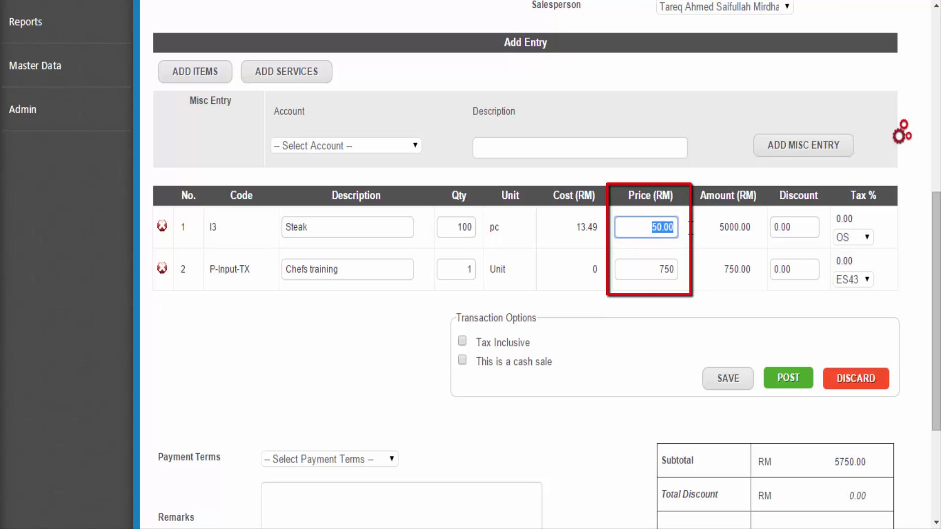
left_click(681, 316)
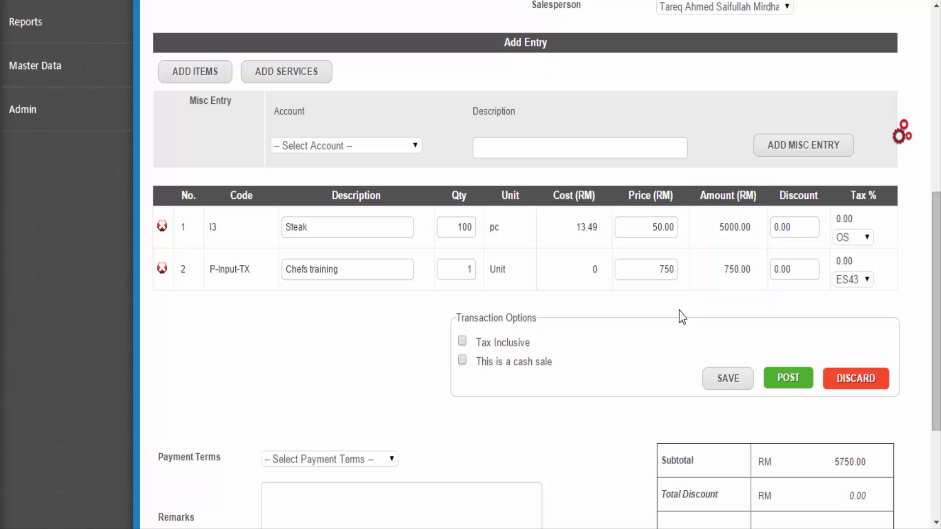
double_click(733, 228)
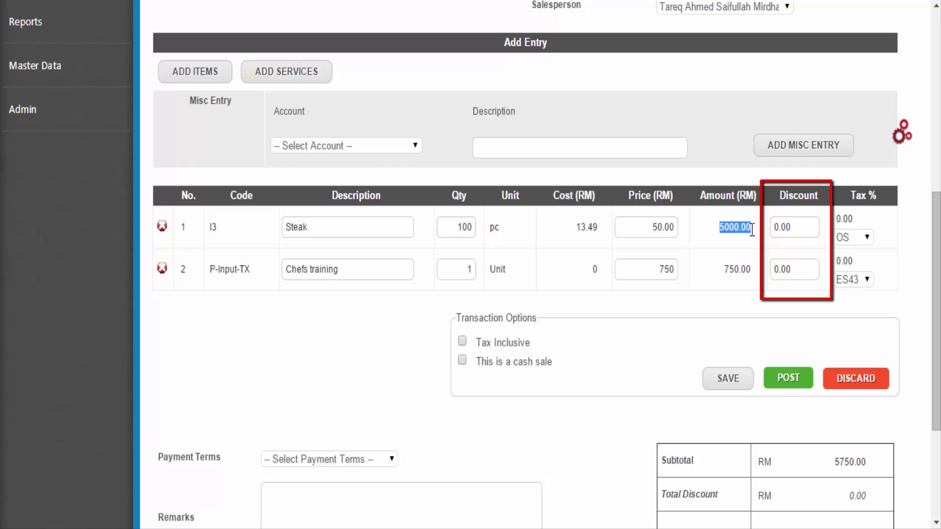
- Give the Steak line a 100.00 discount and keep its tax code on OS
left_click(740, 307)
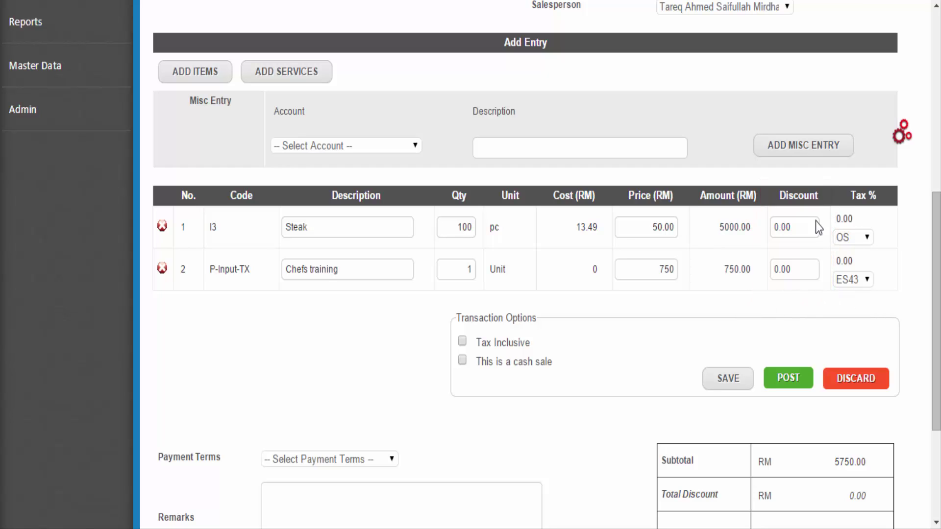
left_click(799, 226)
left_click_drag(800, 227, 770, 230)
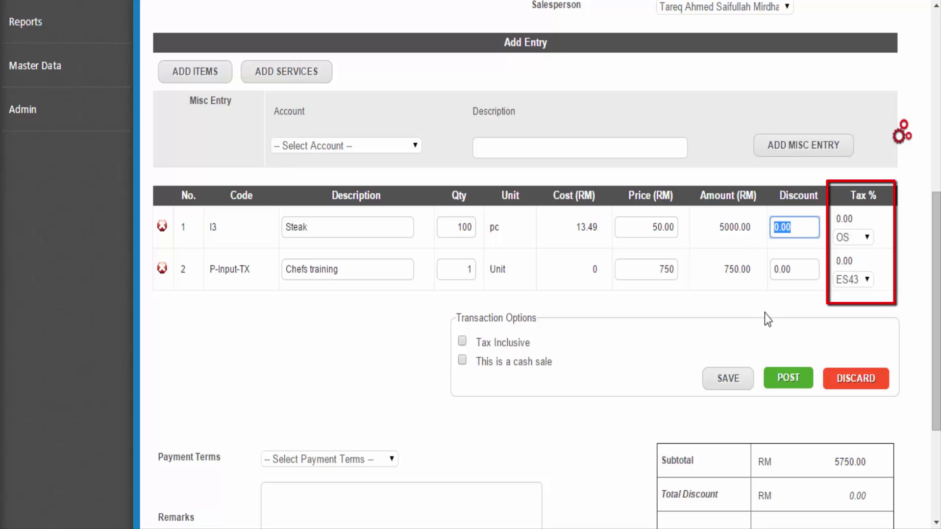
type("100")
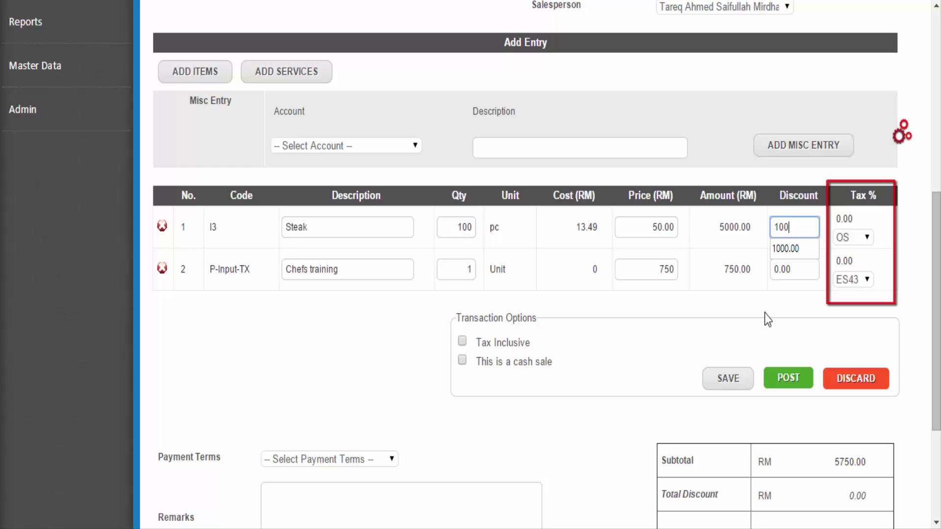
key("Tab")
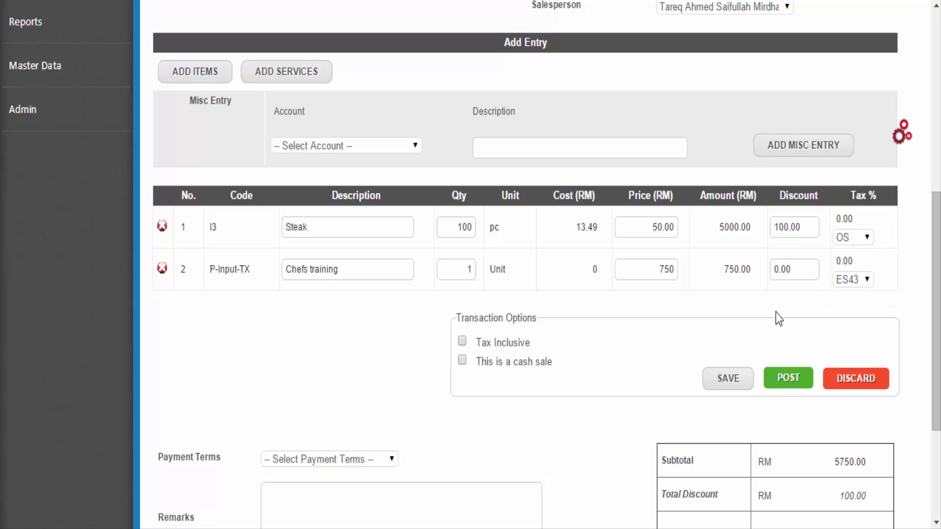
left_click(866, 237)
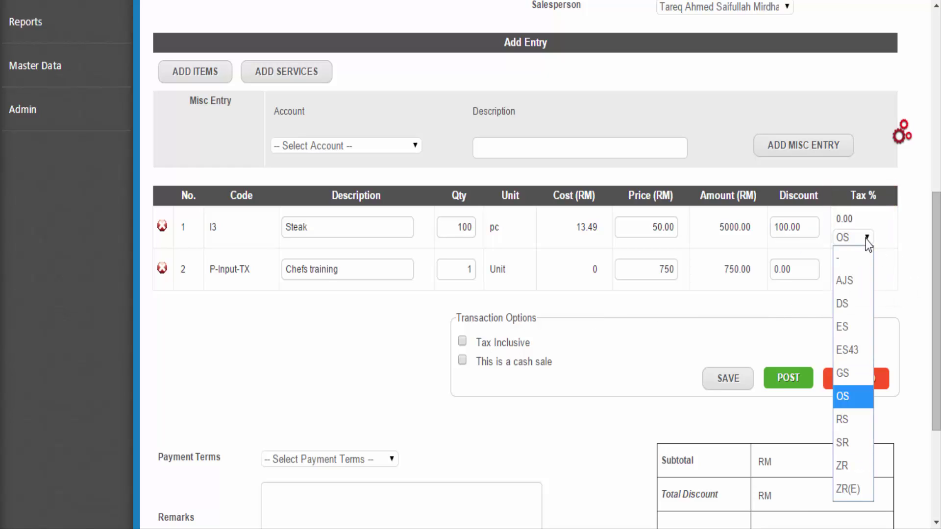
left_click(864, 399)
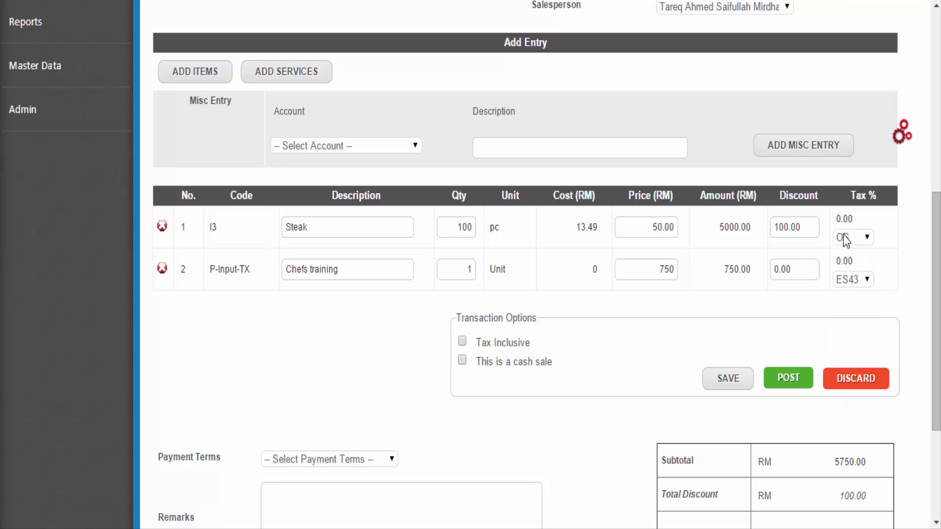
left_click(862, 241)
left_click(858, 395)
- Leave Tax Inclusive off and set payment terms to Cash On Delivery
scroll(937, 245, "down", 4)
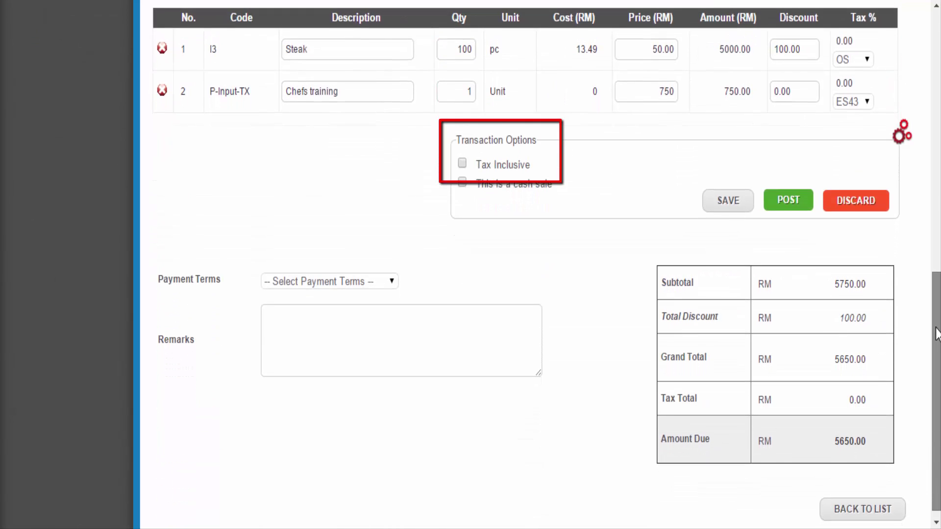
left_click(462, 159)
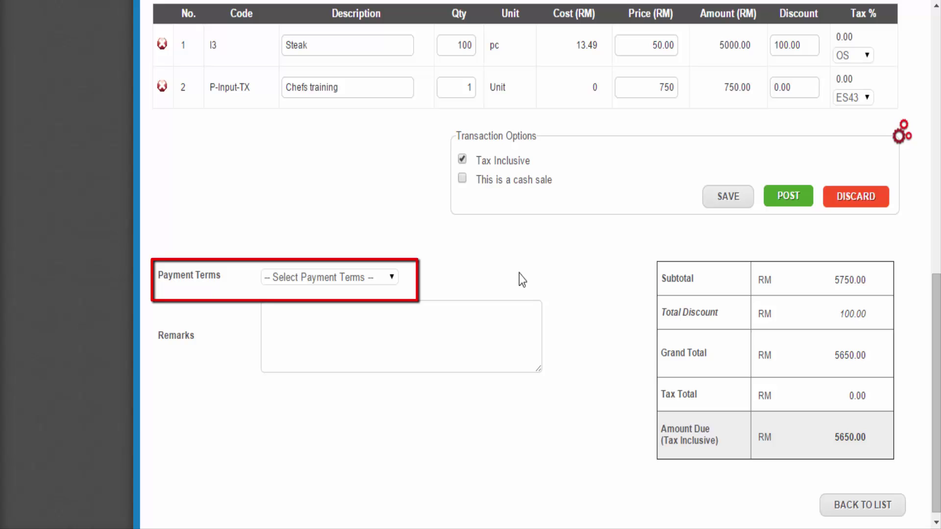
left_click(462, 159)
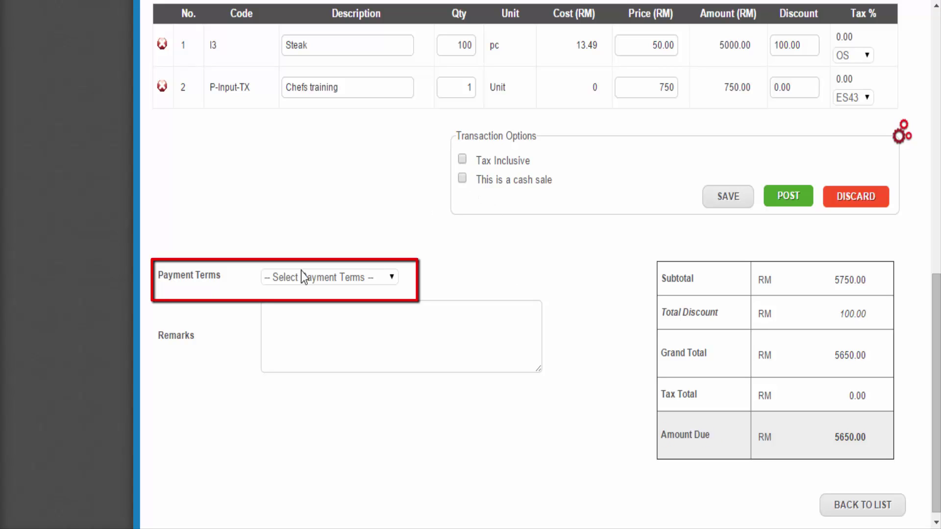
left_click(392, 277)
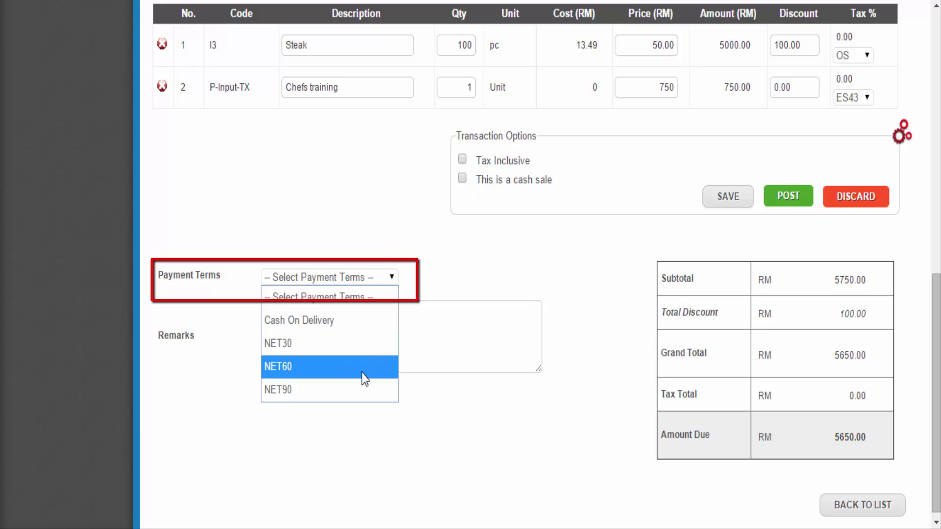
left_click(376, 320)
- Enter the remark 'goods sold' in the Remarks box
left_click(385, 324)
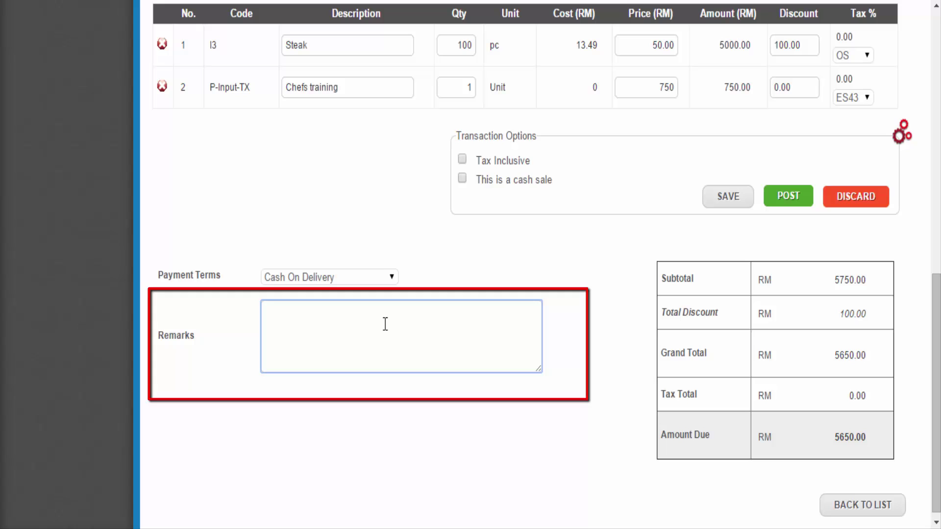
type("goods sold")
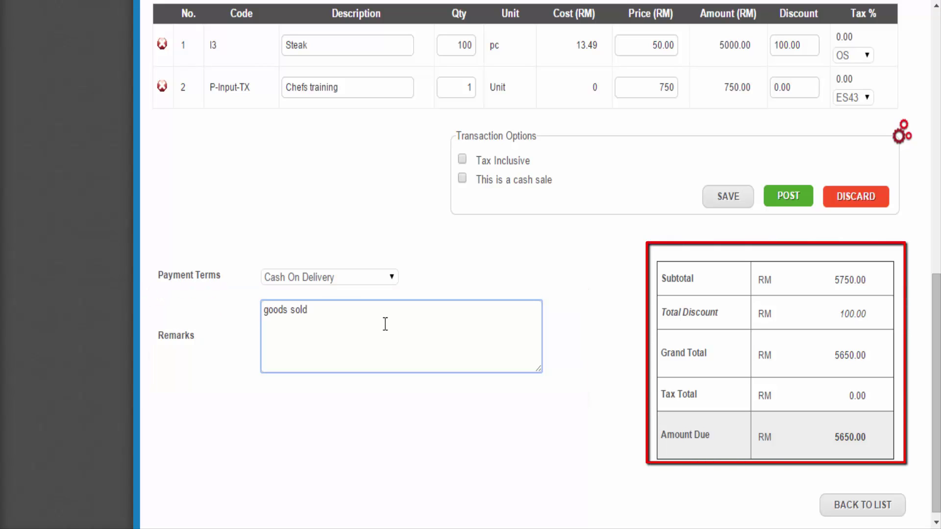
left_click_drag(936, 349, 936, 352)
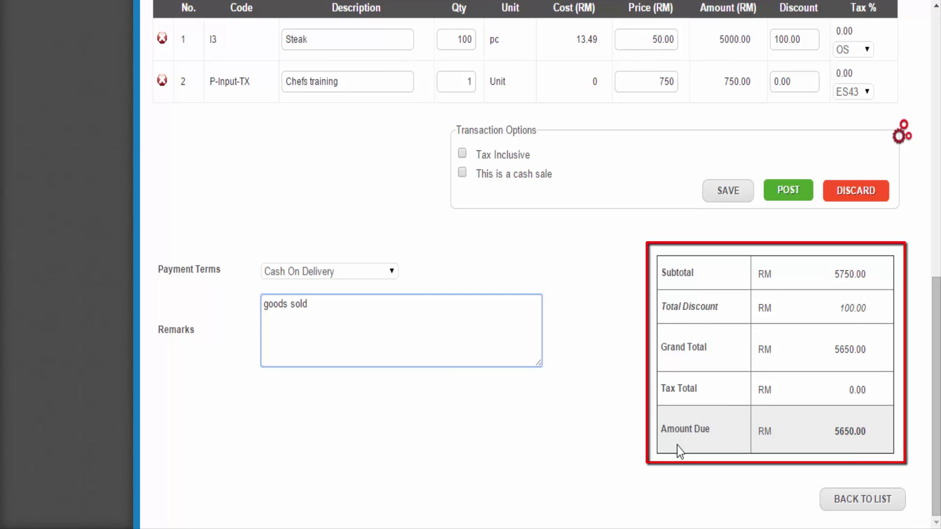
left_click(541, 497)
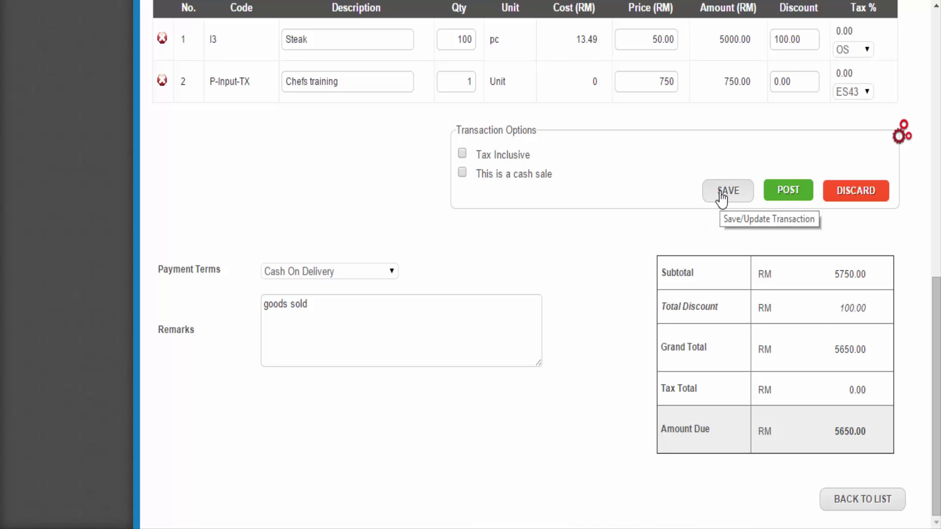
left_click(785, 193)
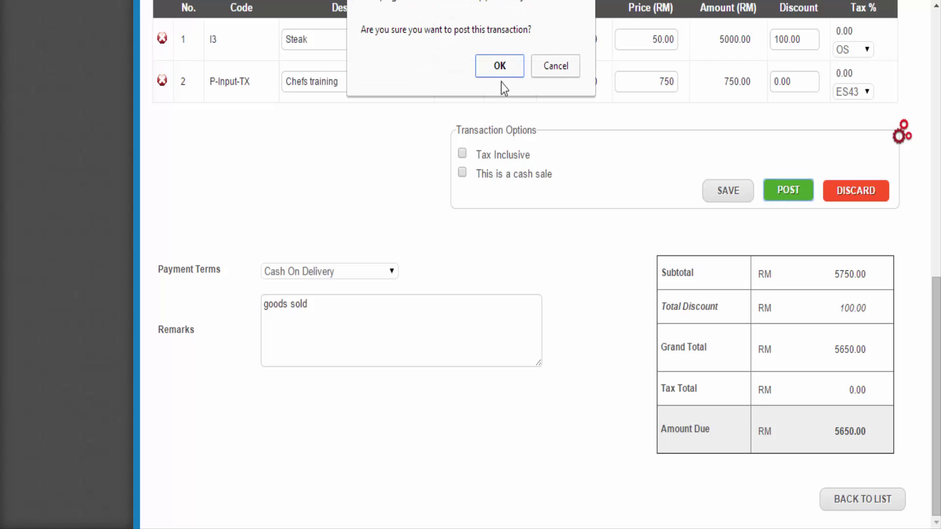
left_click(499, 66)
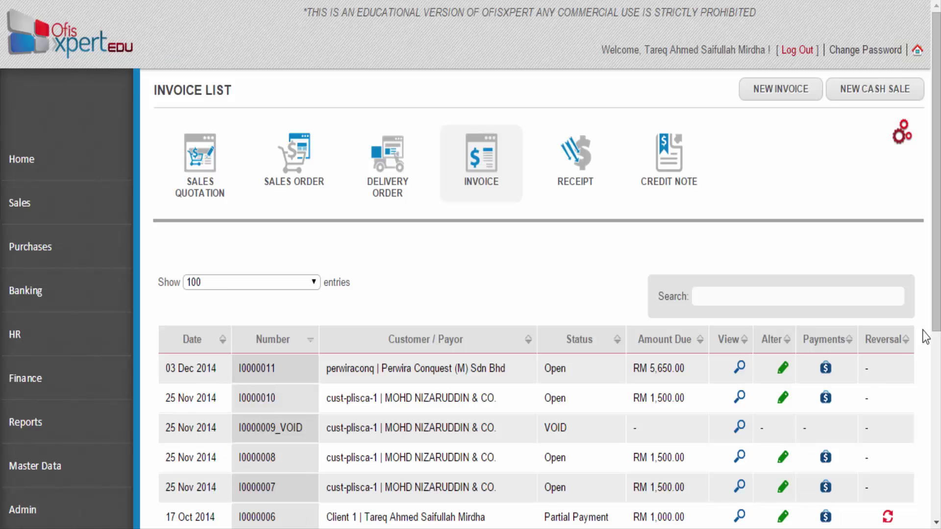
scroll(926, 338, "down", 1)
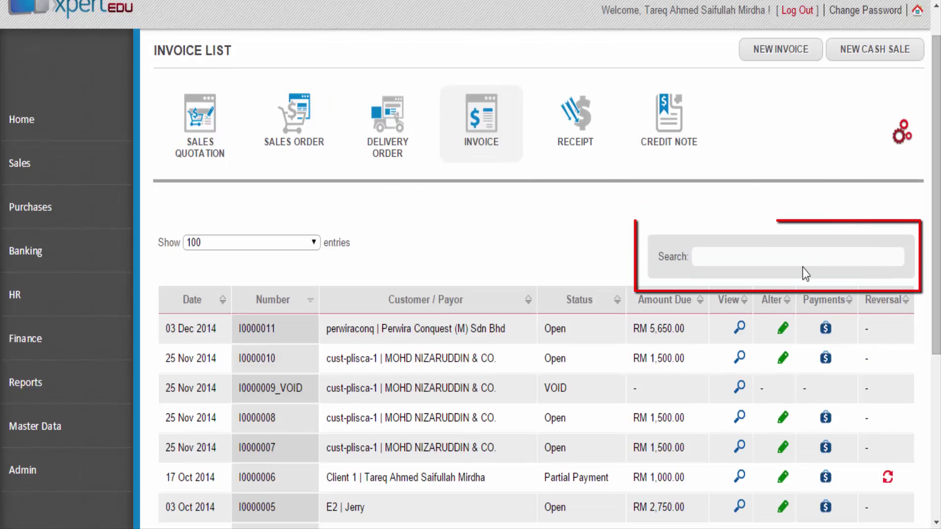
left_click(739, 252)
type("lasndlk")
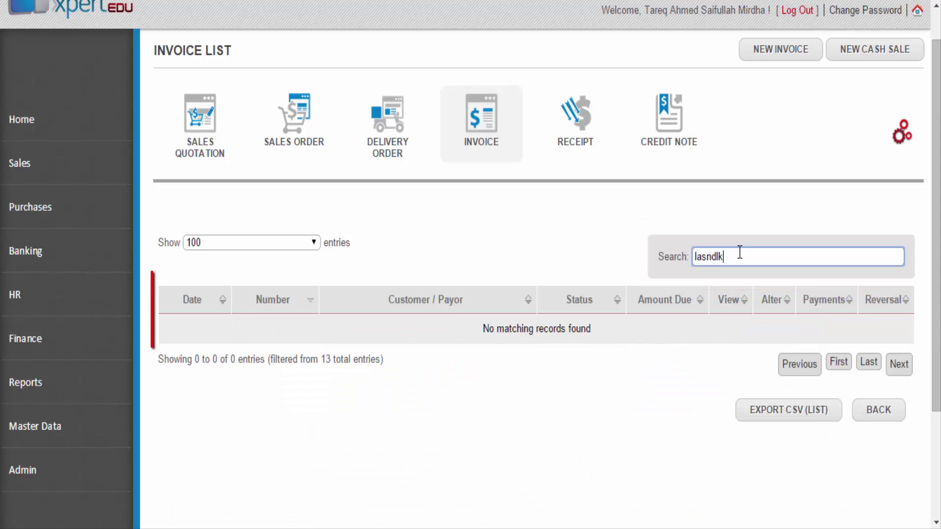
key("BackSpace")
key("BackSpace")
key("BackSpace")
key("BackSpace")
key("BackSpace")
key("BackSpace")
key("BackSpace")
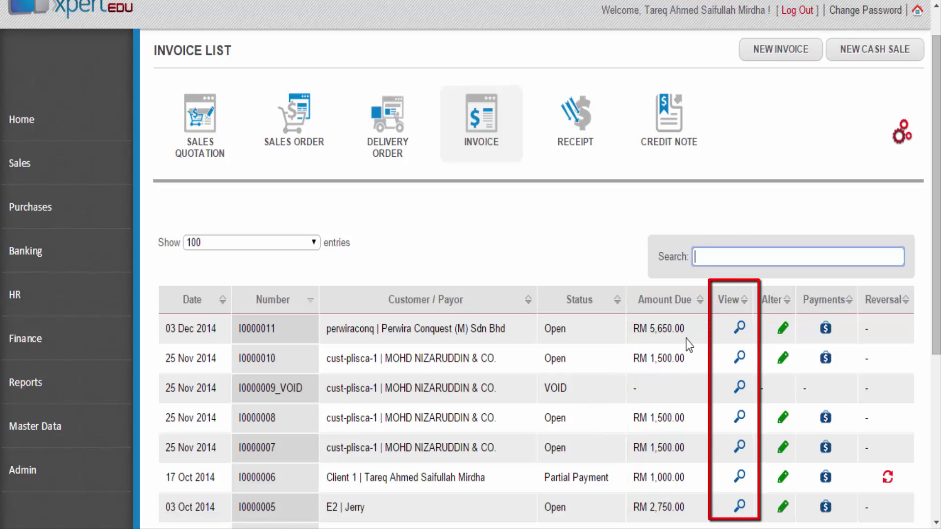
- View invoice I0000011's details, then return to the invoice list and scroll it
left_click(741, 330)
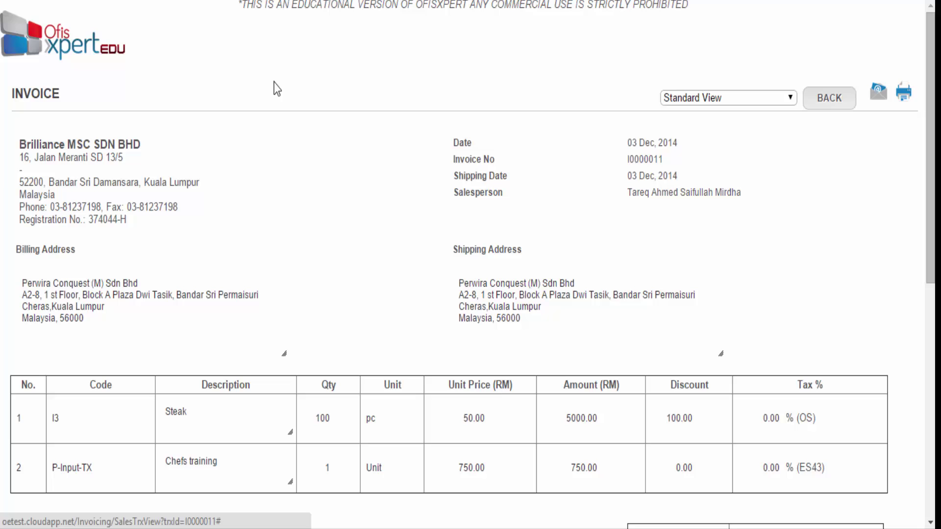
left_click(829, 98)
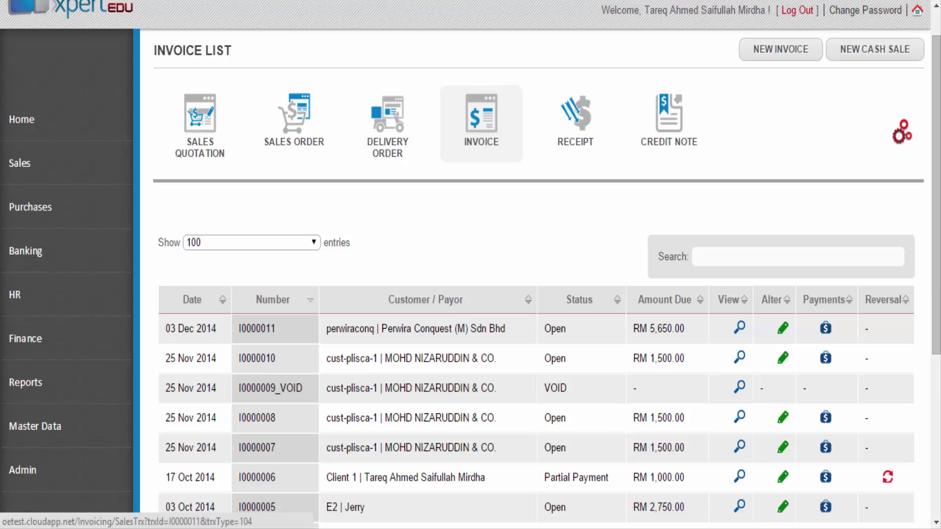
scroll(905, 386, "down", 2)
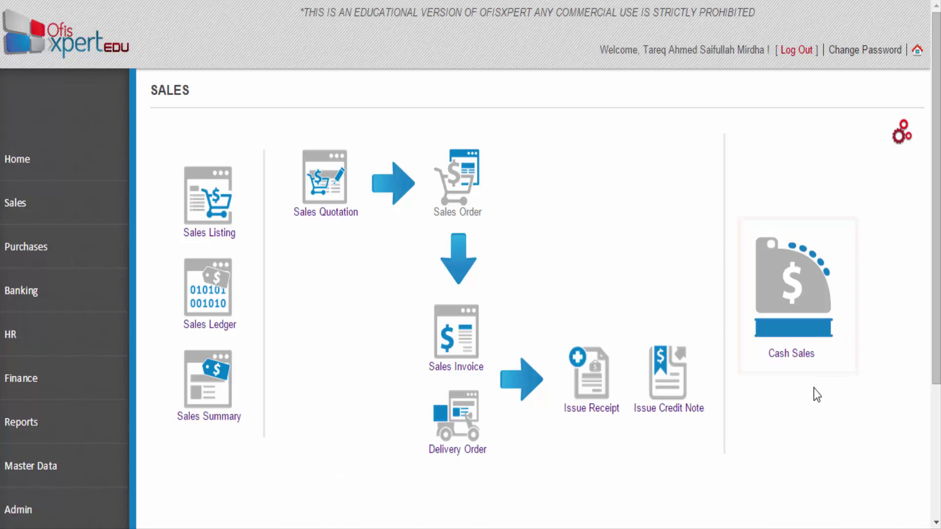
left_click(788, 365)
scroll(765, 345, "down", 3)
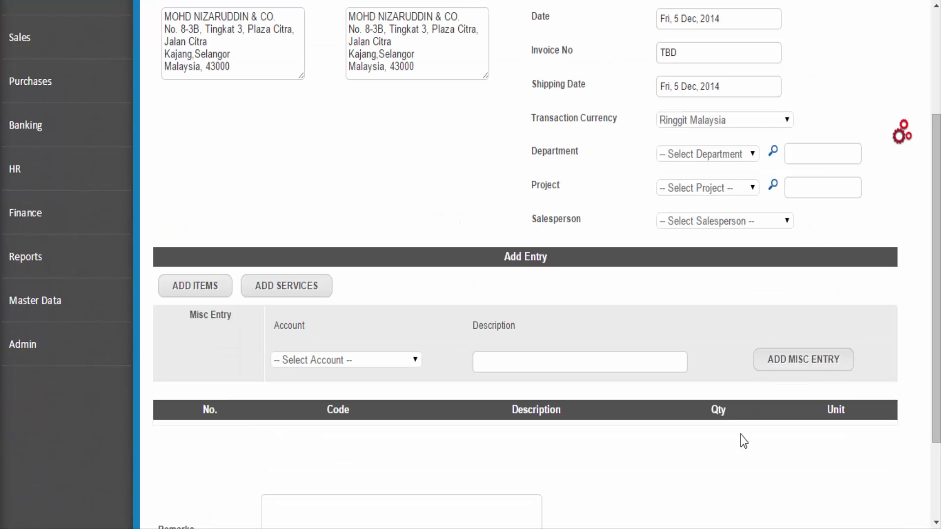
scroll(739, 441, "up", 2)
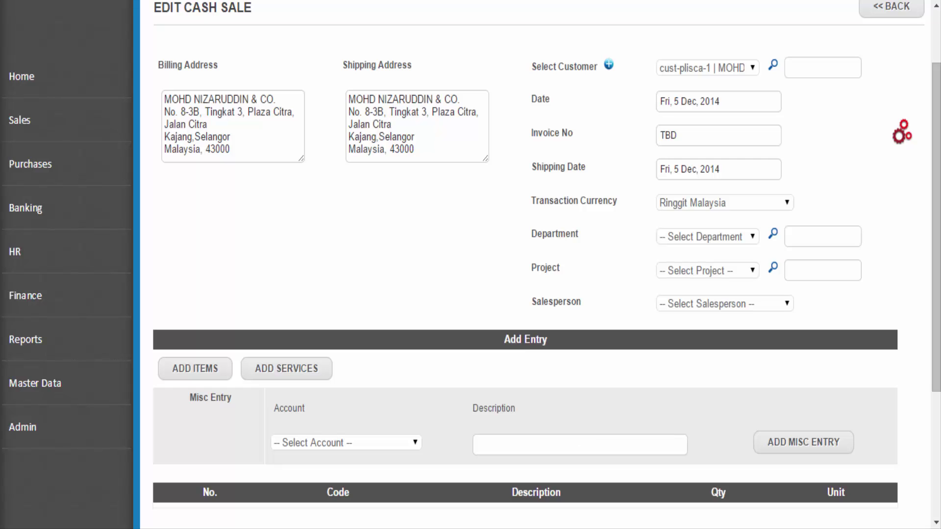
scroll(539, 265, "down", 5)
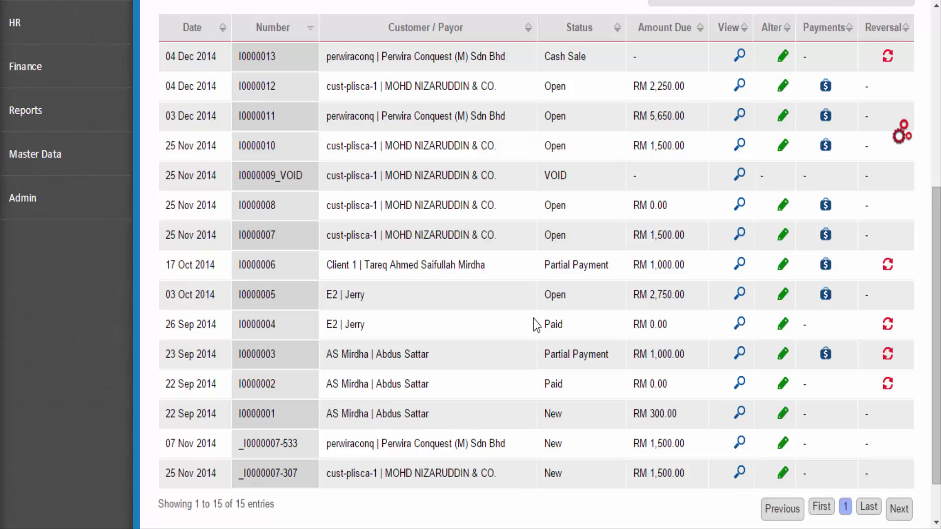
scroll(539, 324, "down", 1)
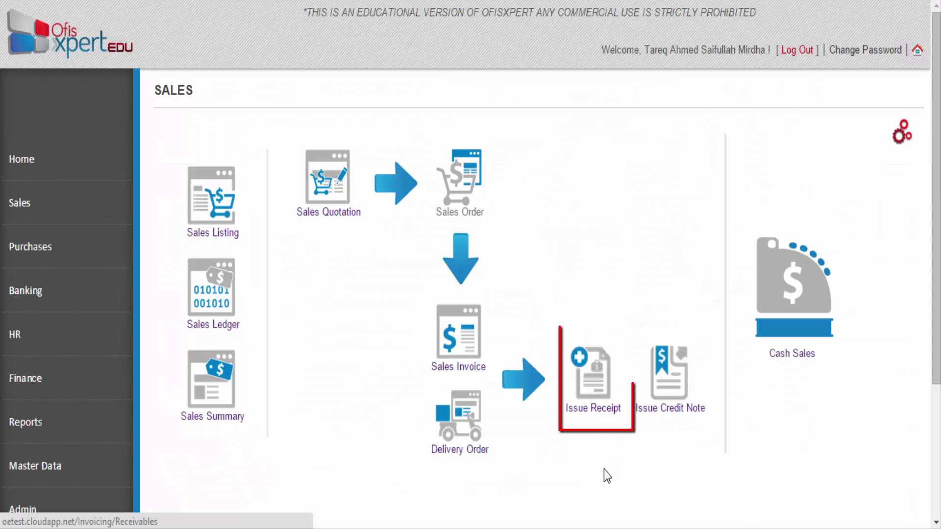
- Start a receipt from Perwira Conquest deposited to Current Account | Maybank
left_click(604, 469)
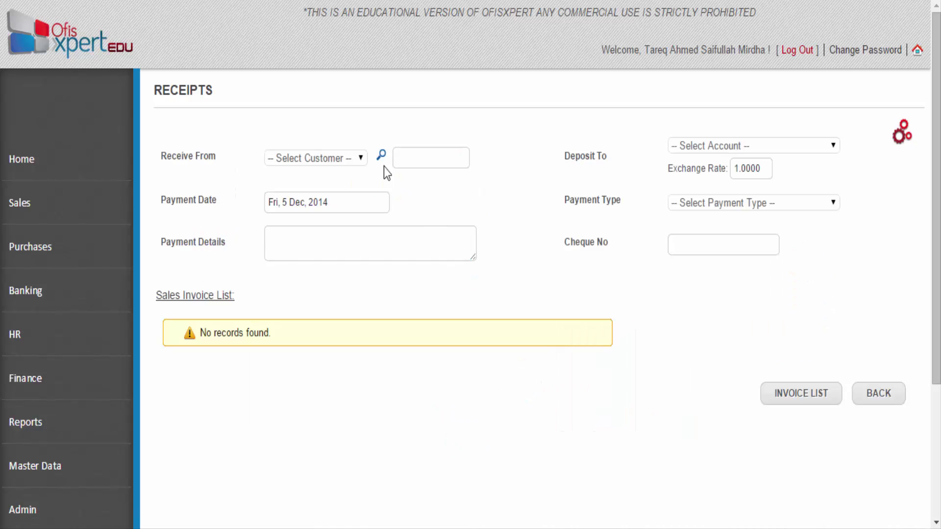
left_click(366, 163)
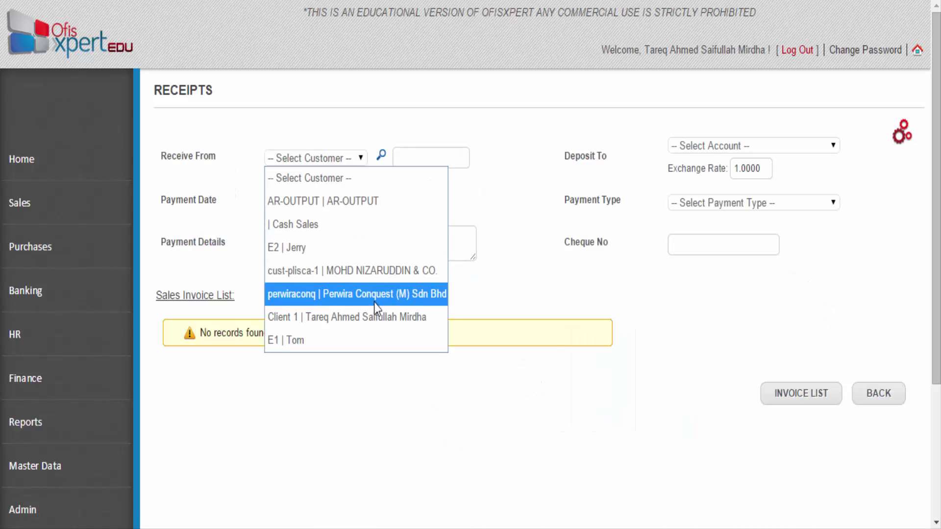
left_click(419, 285)
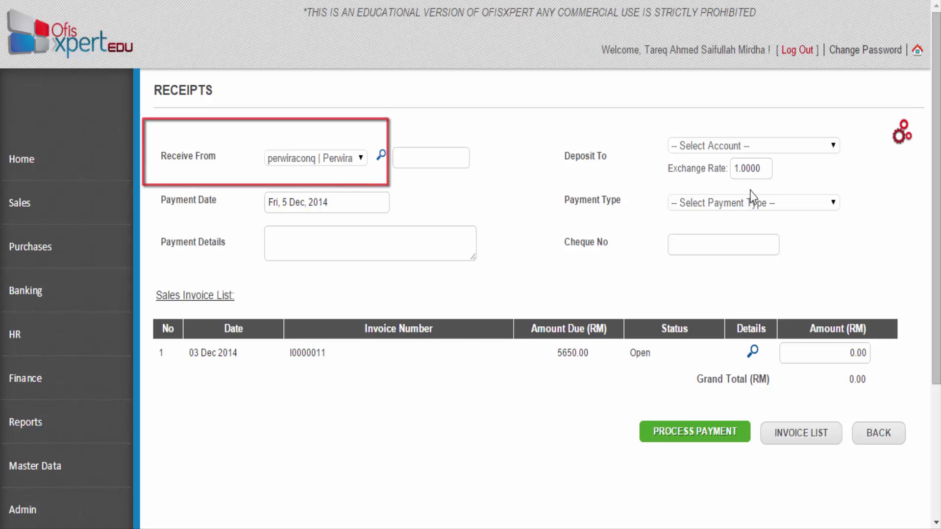
left_click(780, 146)
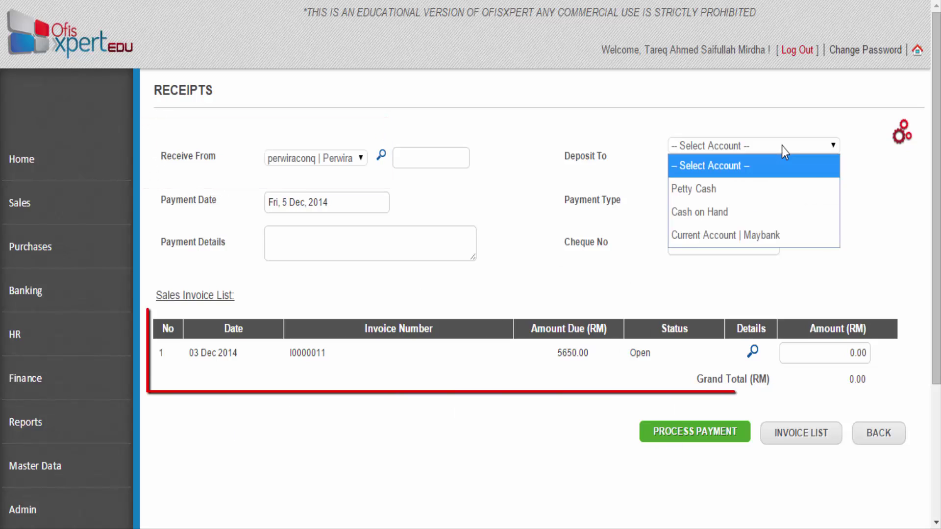
left_click(815, 242)
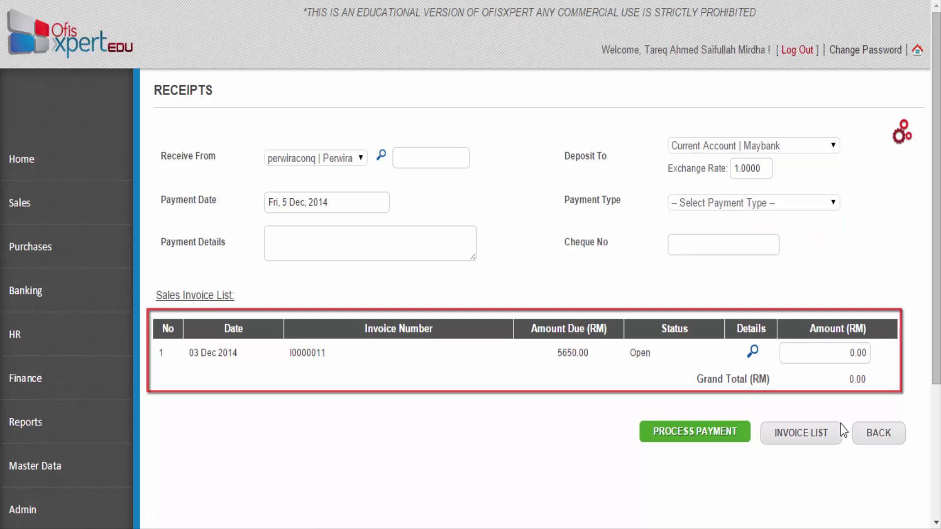
left_click(793, 204)
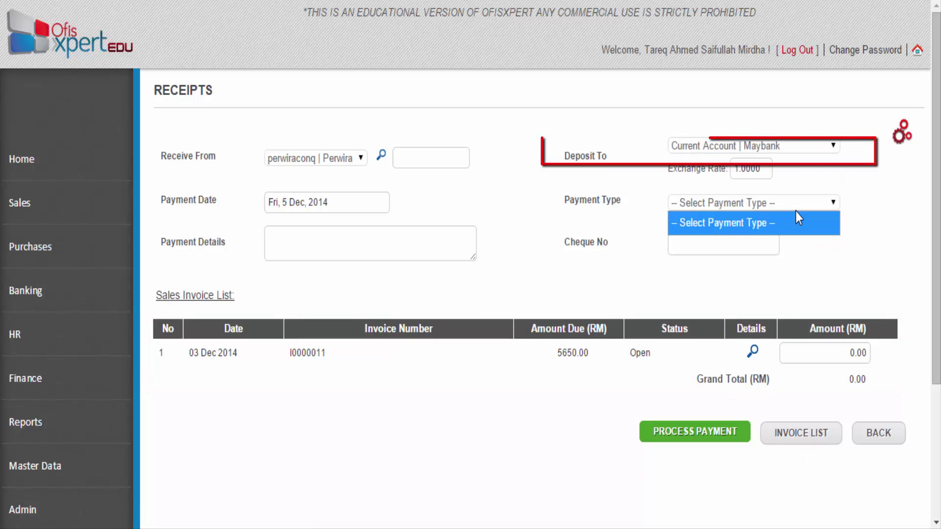
left_click(775, 220)
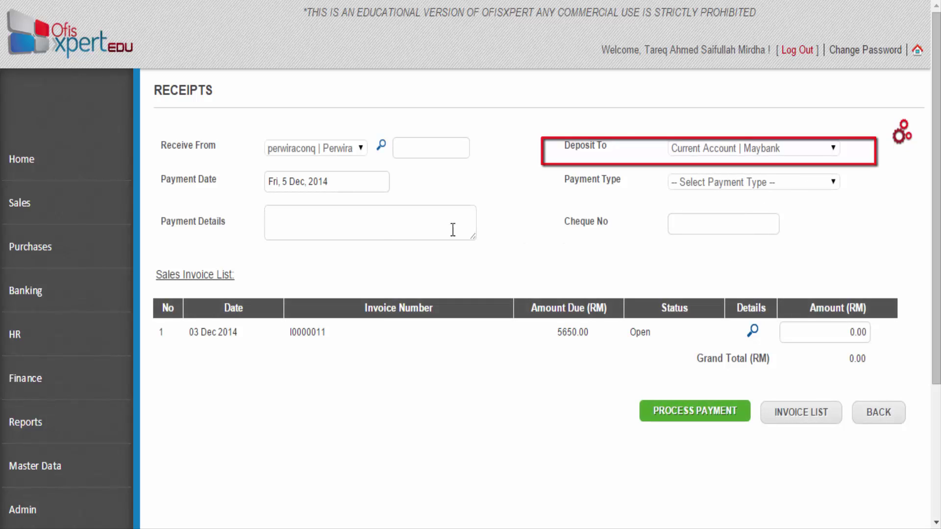
- Enter a 5000 payment against invoice I0000011 and submit it for confirmation
left_click(384, 230)
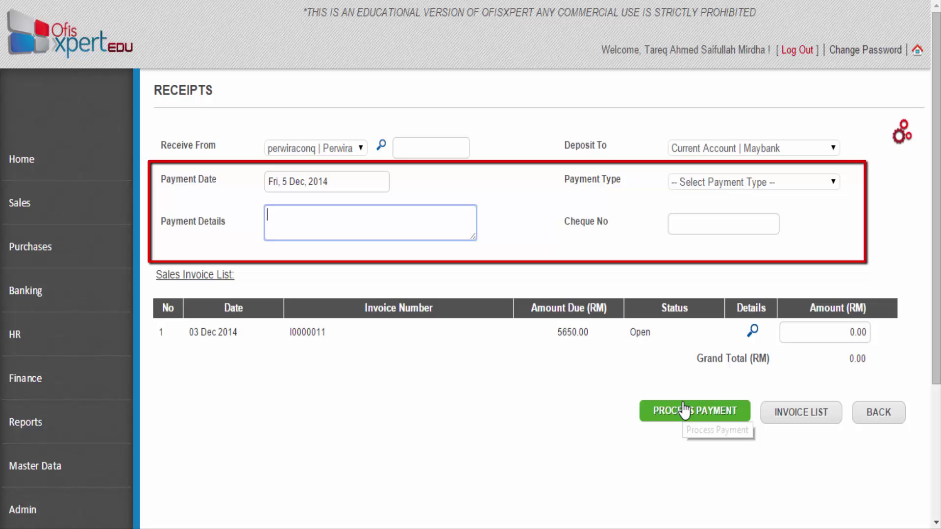
left_click(877, 331)
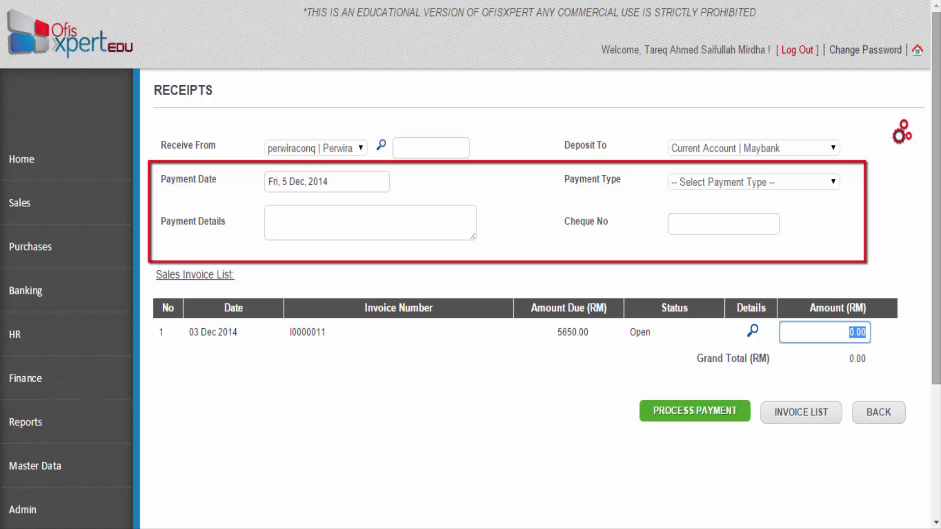
type("5000")
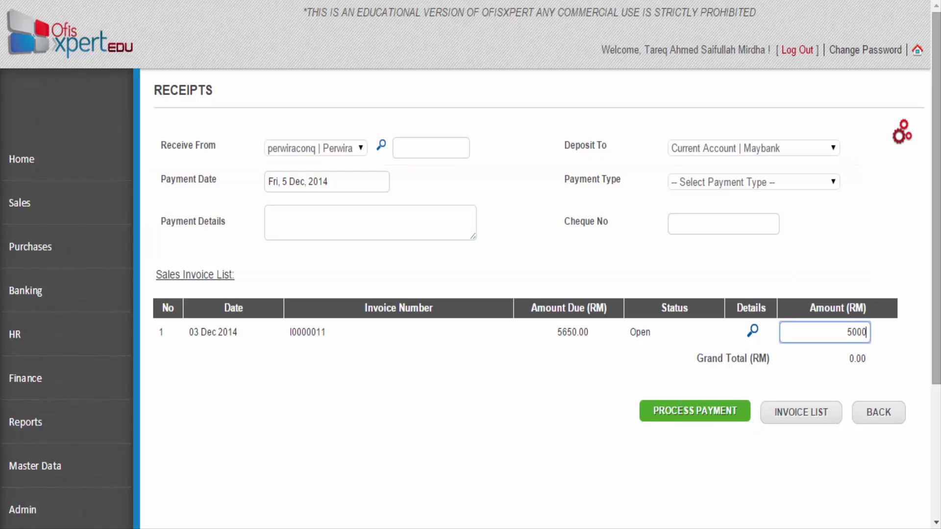
key("Return")
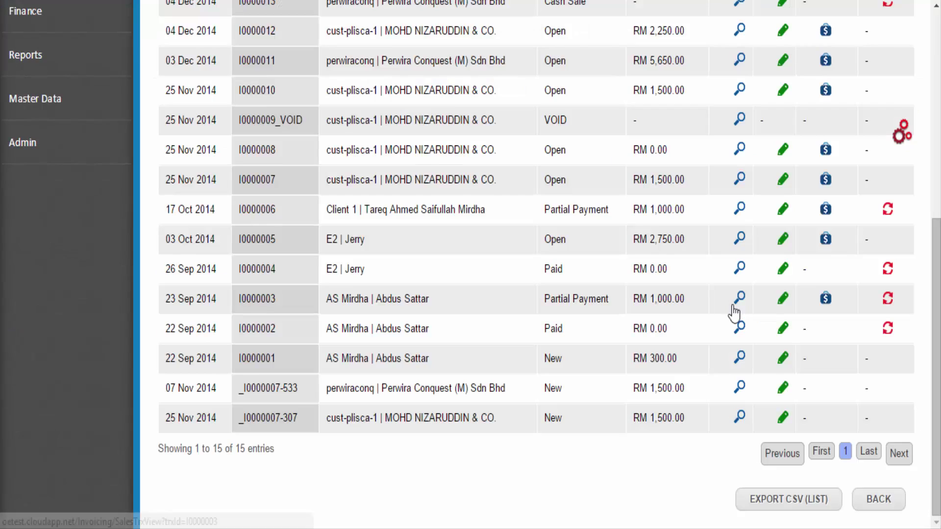
- Open the Receipt List and scroll down to receipt RCPT0000005
scroll(735, 311, "up", 3)
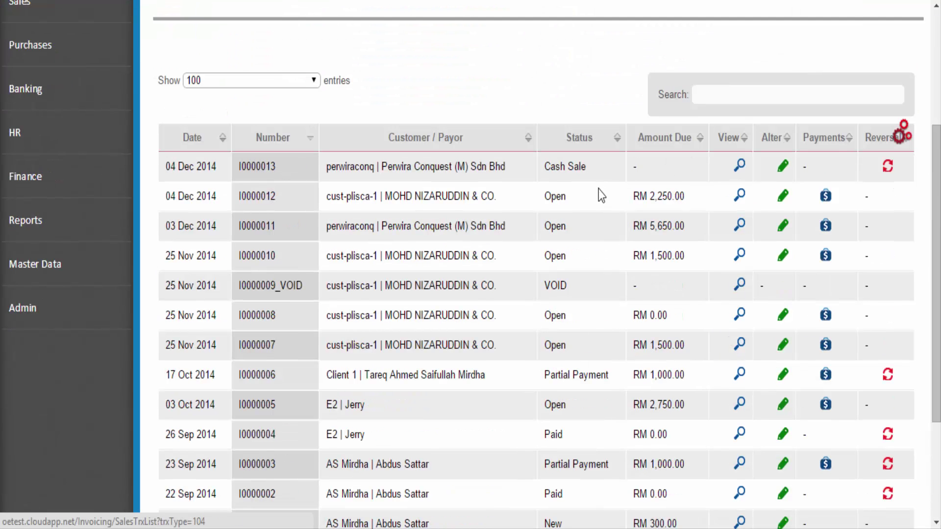
left_click_drag(598, 190, 743, 210)
left_click(676, 303)
left_click_drag(168, 375, 431, 377)
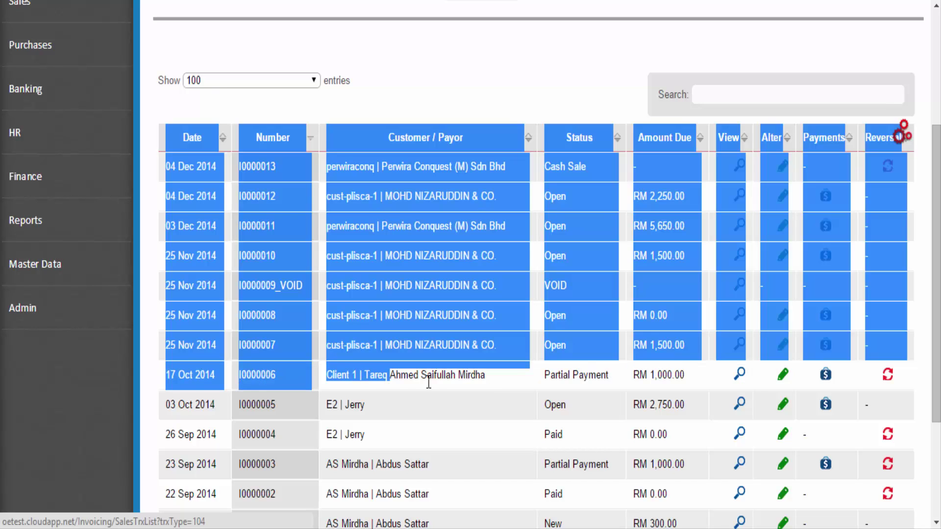
left_click(609, 384)
left_click(825, 375)
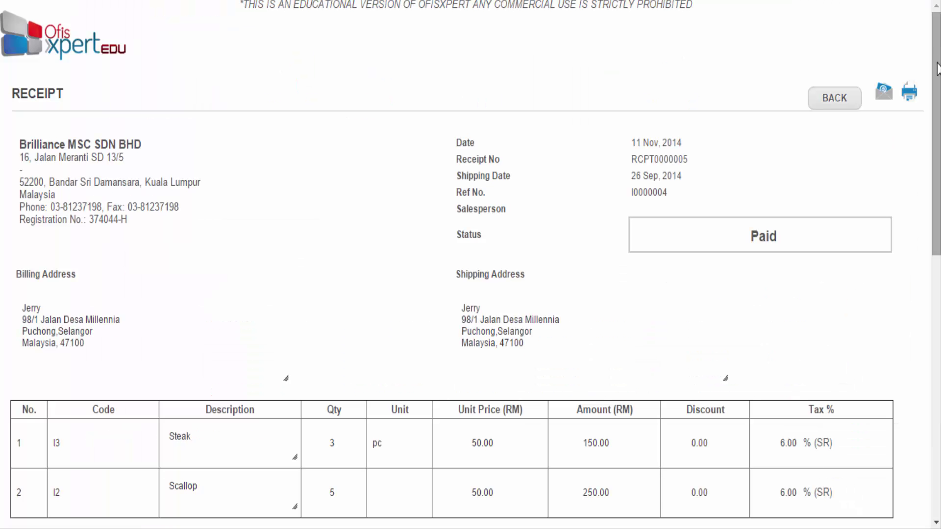
scroll(937, 69, "down", 2)
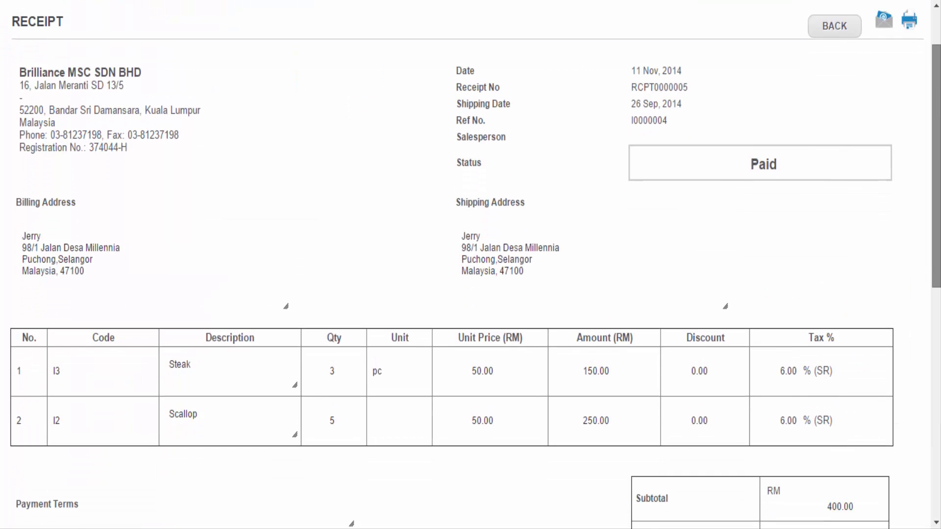